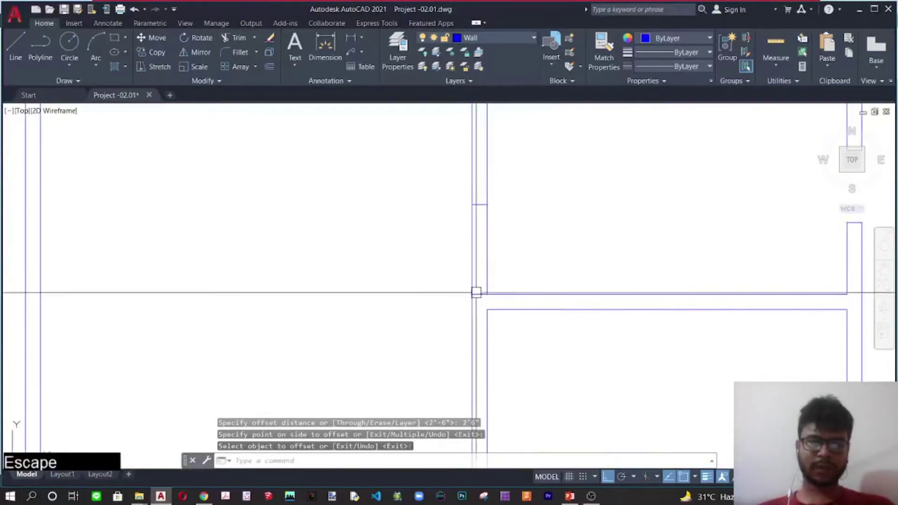
- Trim the vertical wall lines to cut the opening just above the horizontal wall of the right-hand room
key("space")
left_click_drag(514, 254, 440, 256)
key("Escape")
scroll(363, 242, "down", 8)
middle_click_drag(362, 243, 465, 249)
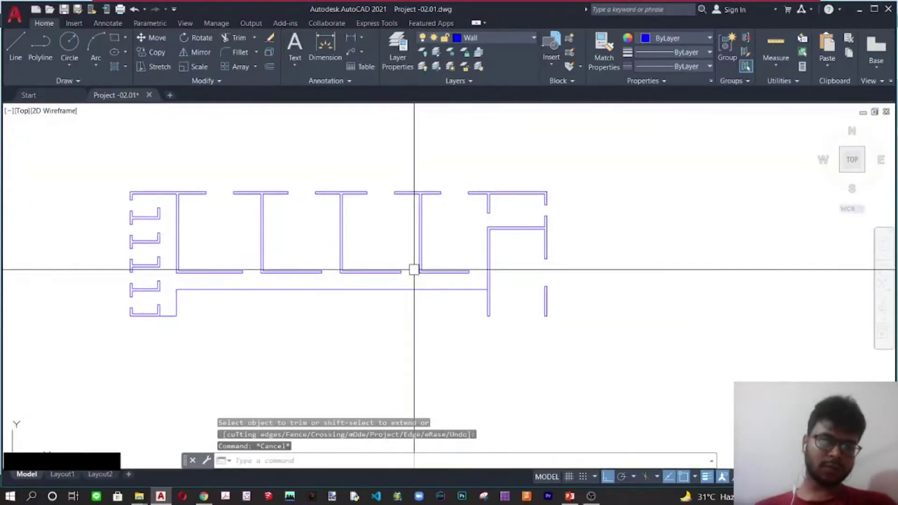
- Switch to PowerPoint and review the slides on the wall layout, the drawing steps and STEPS -02 for the stairs
left_click(567, 496)
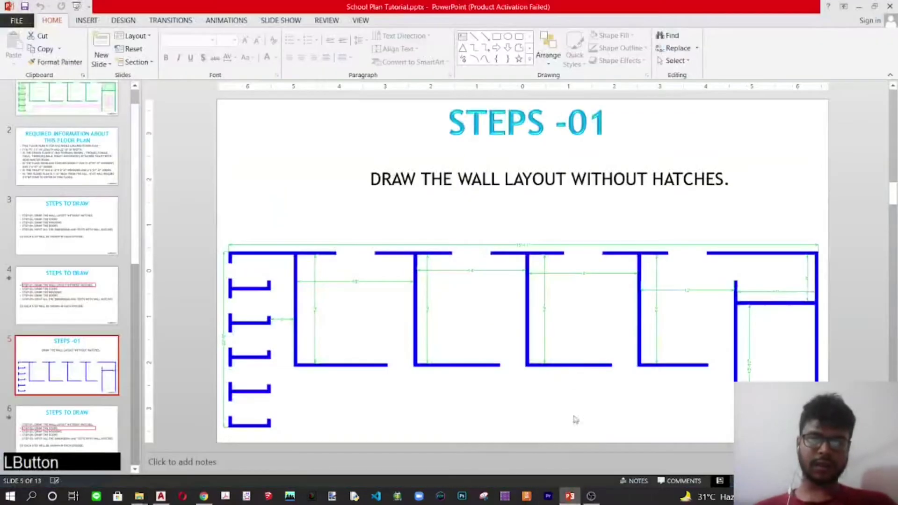
left_click(569, 272)
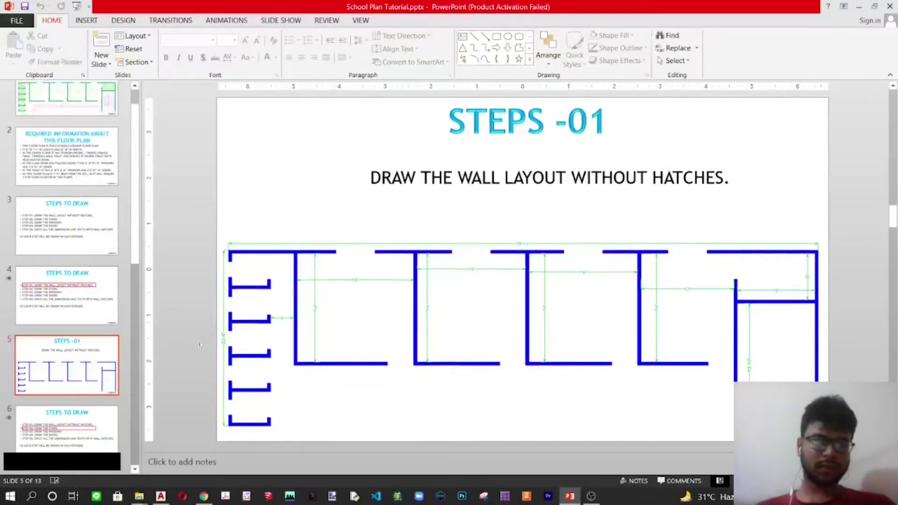
left_click(107, 418)
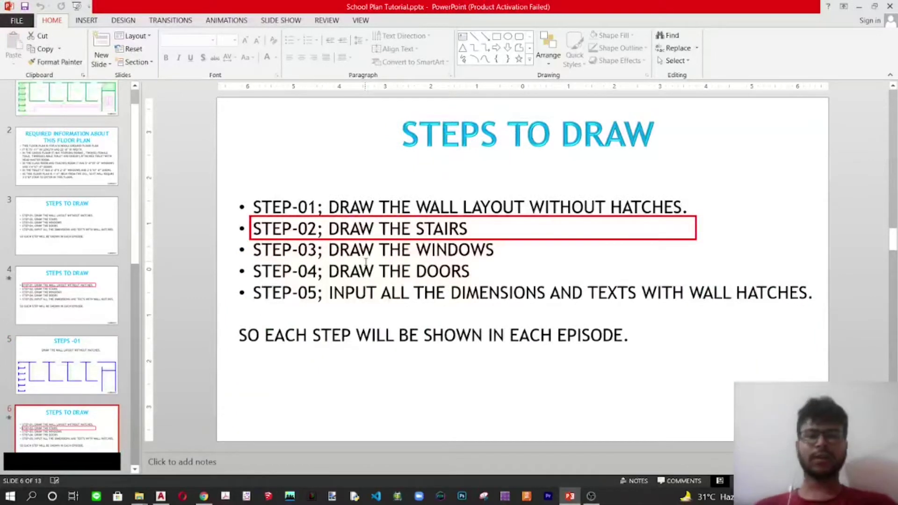
left_click_drag(135, 245, 98, 328)
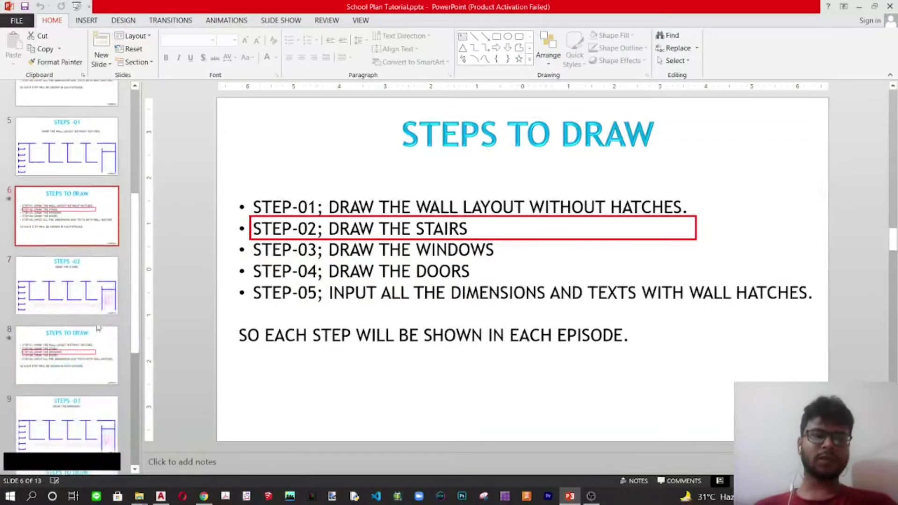
left_click(92, 287)
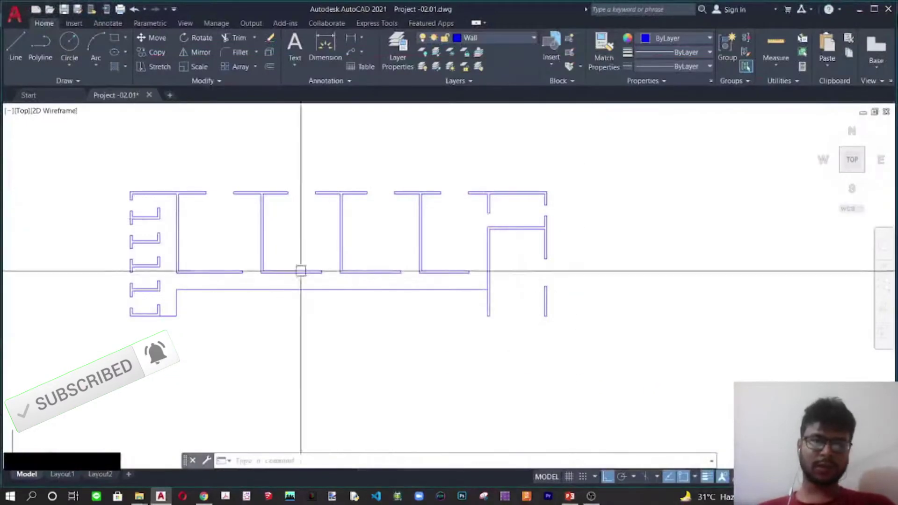
- In AutoCAD, make the Stair layer the current layer
mouse_move(349, 306)
middle_mouse_down()
mouse_move(445, 297)
mouse_move(393, 260)
mouse_move(391, 248)
middle_mouse_up()
scroll(404, 299, "up", 2)
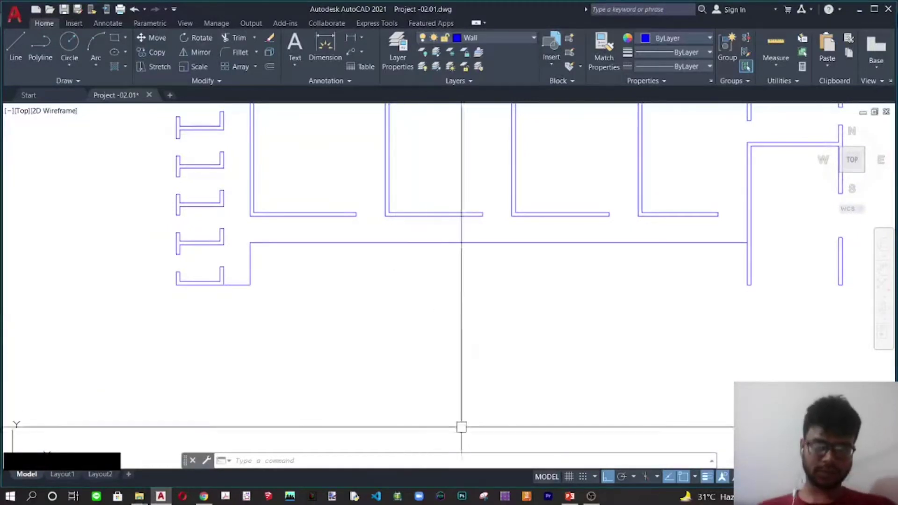
key("space")
left_click(397, 49)
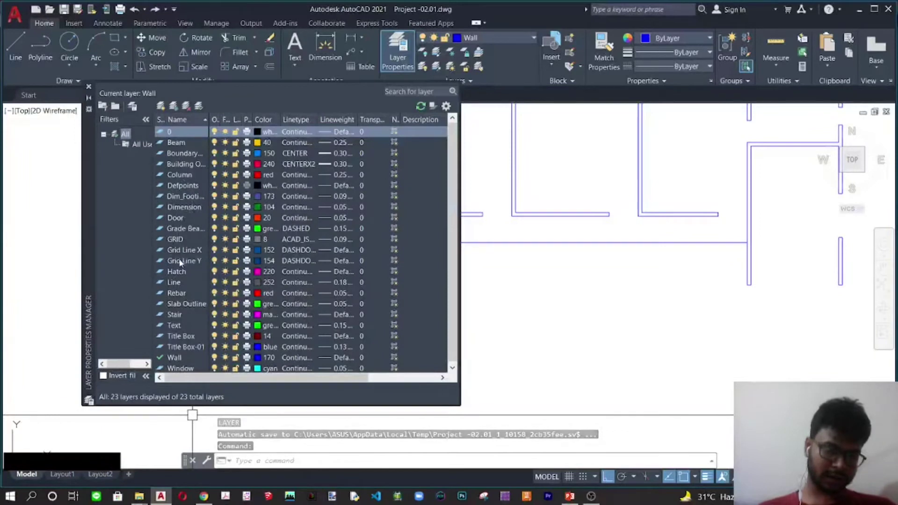
scroll(182, 262, "down", 1)
double_click(182, 304)
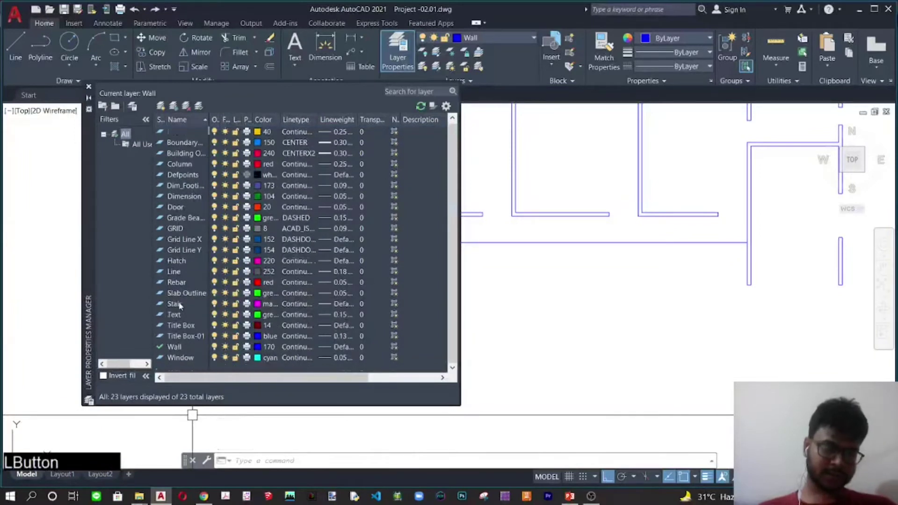
left_click(89, 88)
key("Escape")
- Offset the corridor's long horizontal edge downward twice at a distance of 10"
middle_click_drag(325, 257, 323, 239)
key("Escape")
left_click(385, 215)
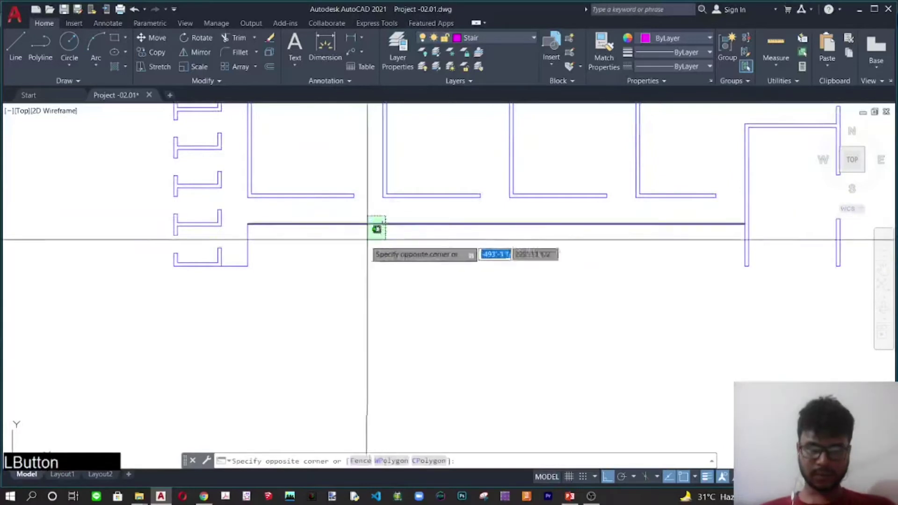
left_click(368, 240)
key("Return")
type("10")
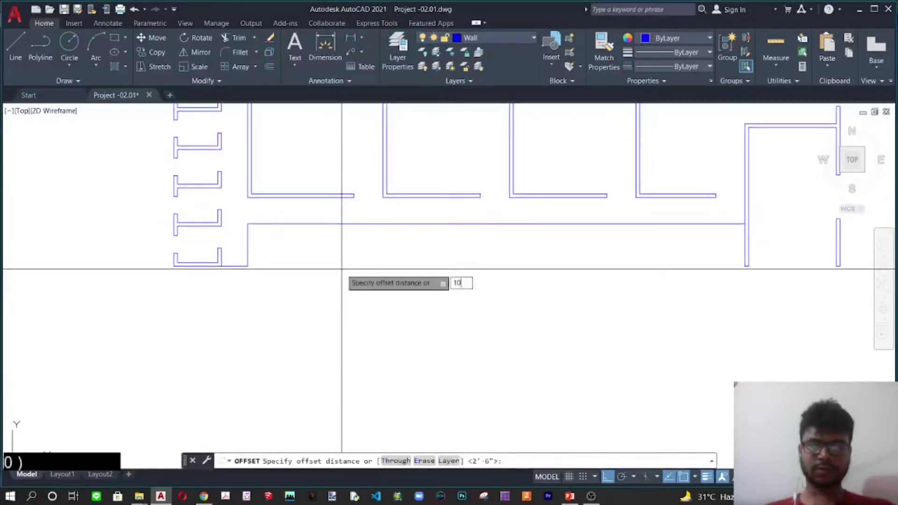
type("\"")
key("Return")
left_click(349, 248)
left_click(348, 232)
left_click(349, 254)
- Offset the short vertical edge at the corridor's left end inward twice at the same 10" spacing
left_click(248, 256)
left_click(273, 255)
key("Escape")
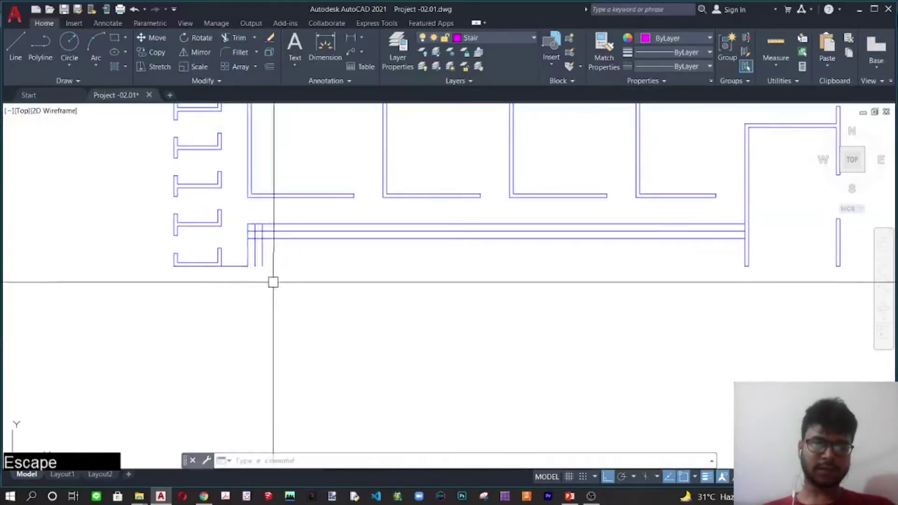
- Draw a horizontal line closing the lower ends of the three vertical step lines at the corridor's left end
scroll(252, 277, "up", 4)
key("space")
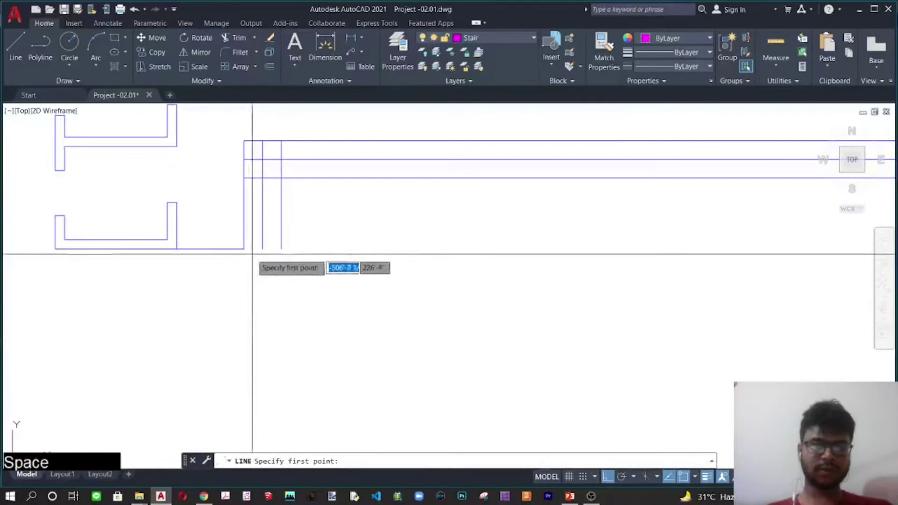
left_click(244, 248)
key("Escape")
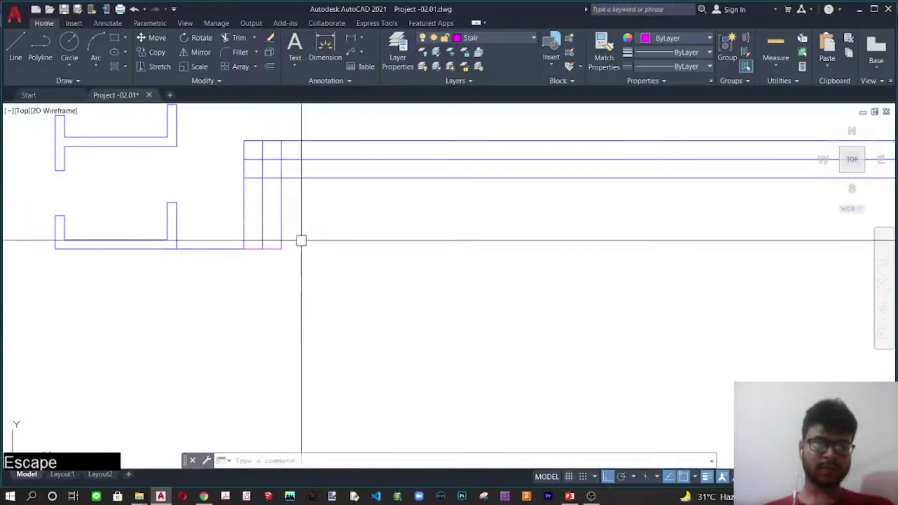
- Match the new closing line's Stair properties onto all the horizontal and vertical corridor step lines
type("ma")
key("space")
left_click(279, 245)
left_click(301, 222)
left_click(268, 220)
left_click(352, 192)
left_click(338, 159)
key("space")
middle_click_drag(270, 186, 262, 225)
left_click(320, 216)
right_click(323, 208)
left_click(333, 185)
left_click(236, 249)
key("Escape")
- Trim the overlapping step lines at the upper-left corner and erase the leftover stubs there
middle_click_drag(324, 236, 323, 256)
type("tr")
key("space")
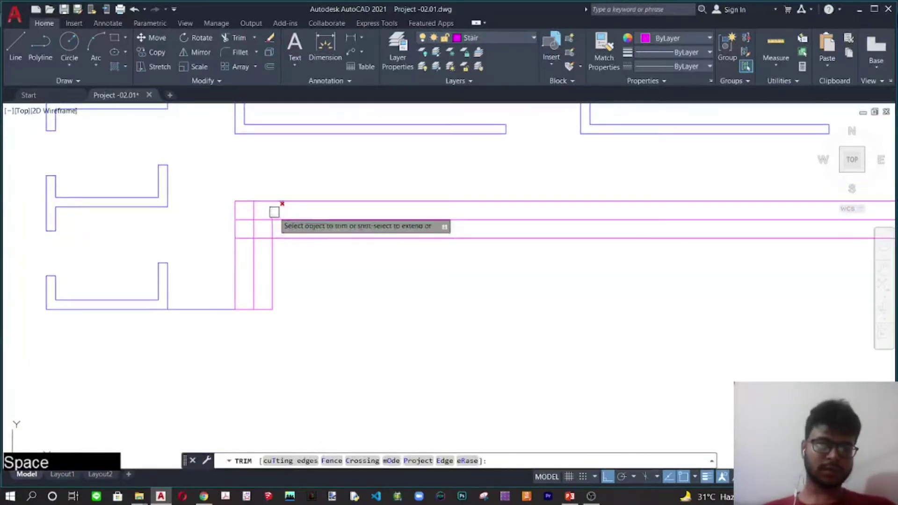
left_click(272, 209)
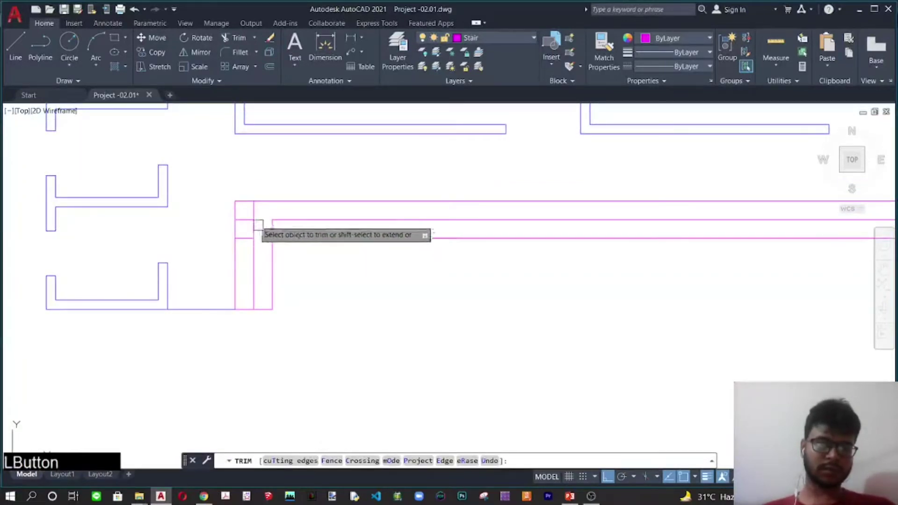
key("Escape")
left_click(200, 201)
left_click(256, 244)
type("e")
key("space")
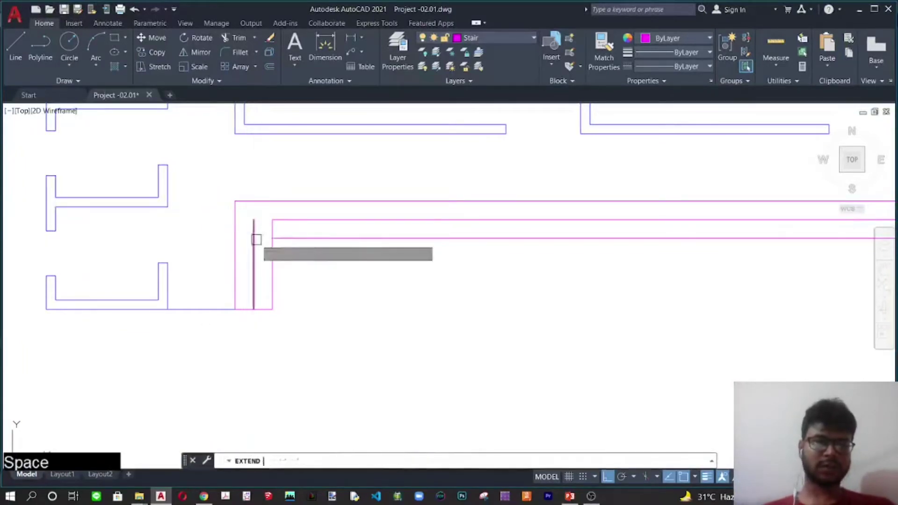
- Extend the two inner vertical step lines up to the uppermost horizontal step line
left_click(255, 239)
right_click(257, 236)
key("space")
key("space")
left_click(271, 229)
key("Escape")
- Compare the drawn corridor steps with the STEPS -02 slide in PowerPoint and return to AutoCAD
scroll(220, 202, "down", 3)
middle_click_drag(347, 251, 303, 244)
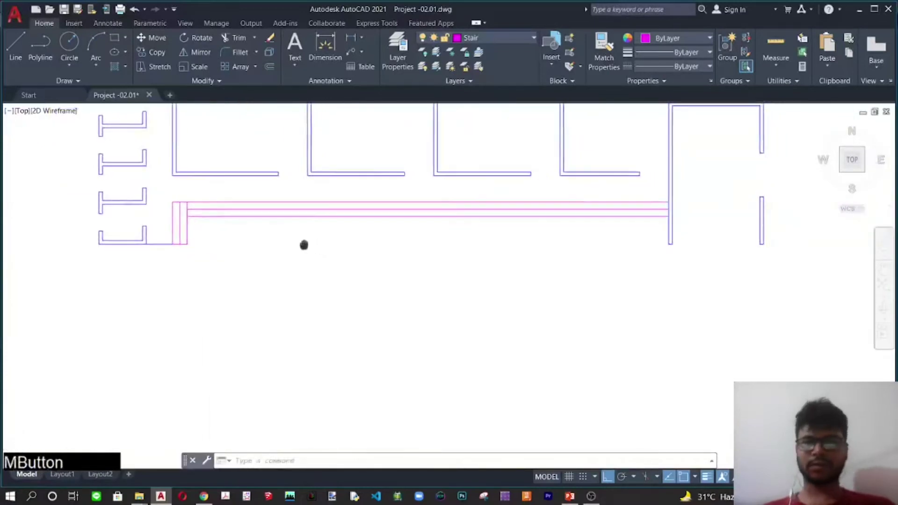
key("Escape")
scroll(624, 225, "up", 3)
scroll(497, 249, "down", 3)
middle_click_drag(468, 257, 486, 260)
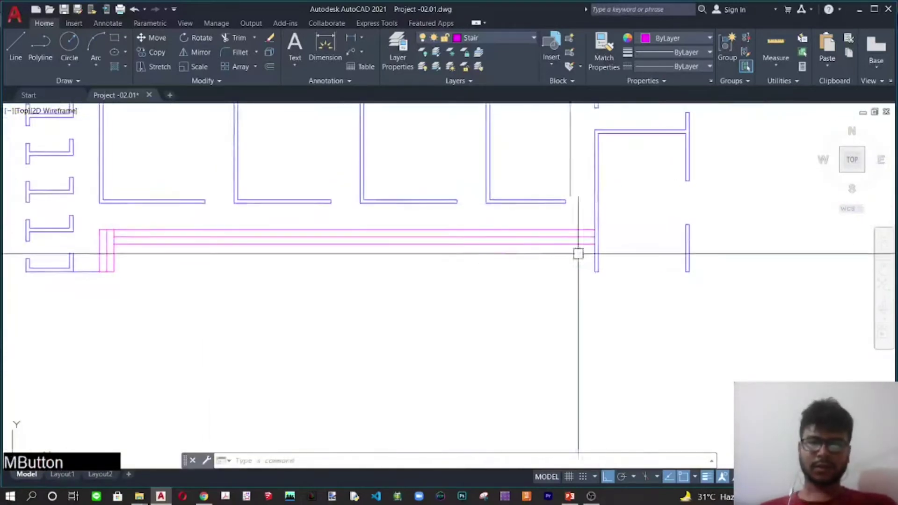
left_click(570, 497)
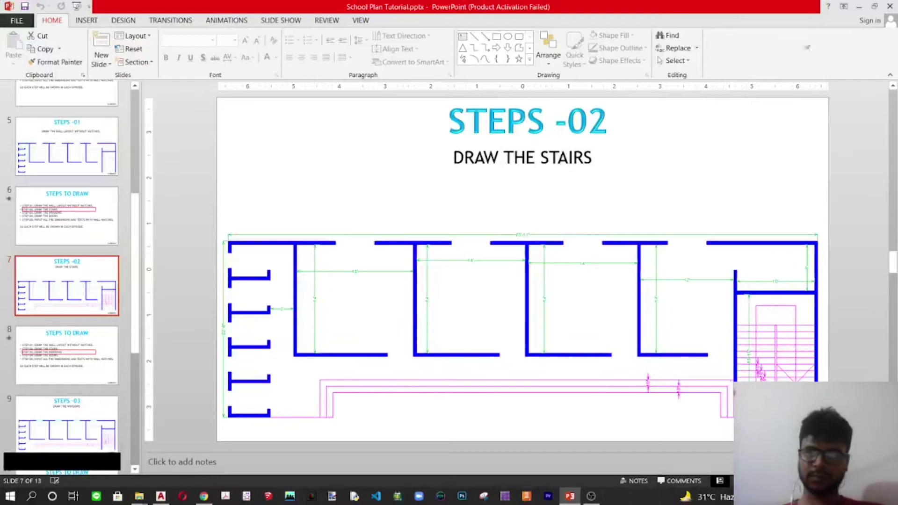
left_click(858, 7)
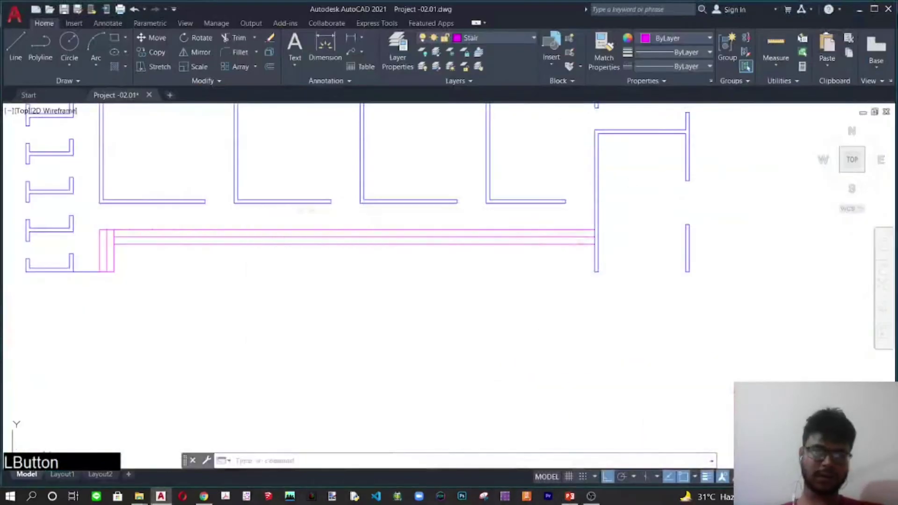
- Trim the innermost vertical step line between the middle and lower horizontal step lines
middle_click_drag(124, 270, 293, 256)
scroll(292, 256, "up", 4)
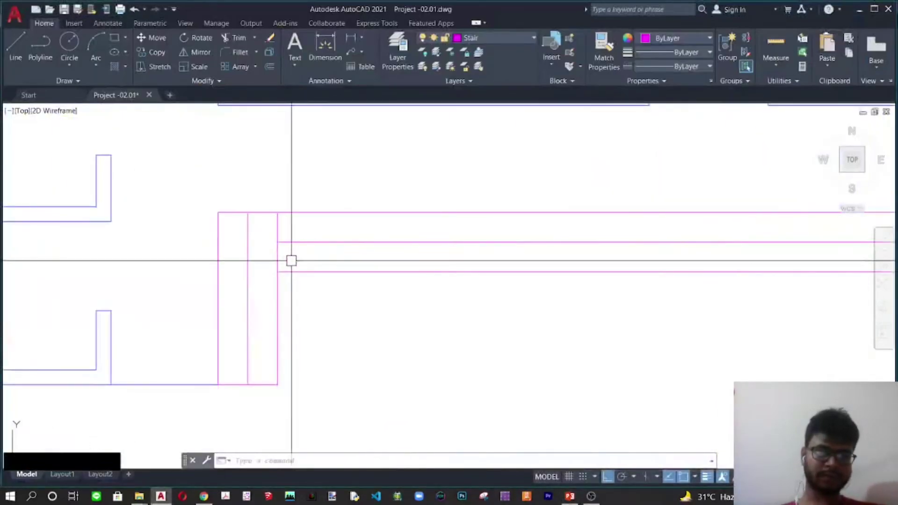
type("tr")
key("space")
left_click(277, 258)
left_click(278, 228)
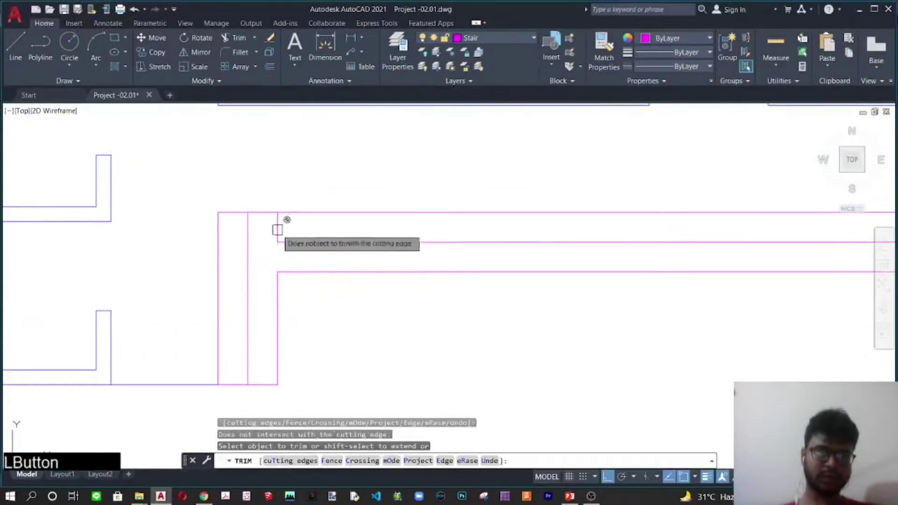
key("Escape")
- Extend the middle horizontal step line leftward across the corner to the outer vertical step line
type("ex")
key("space")
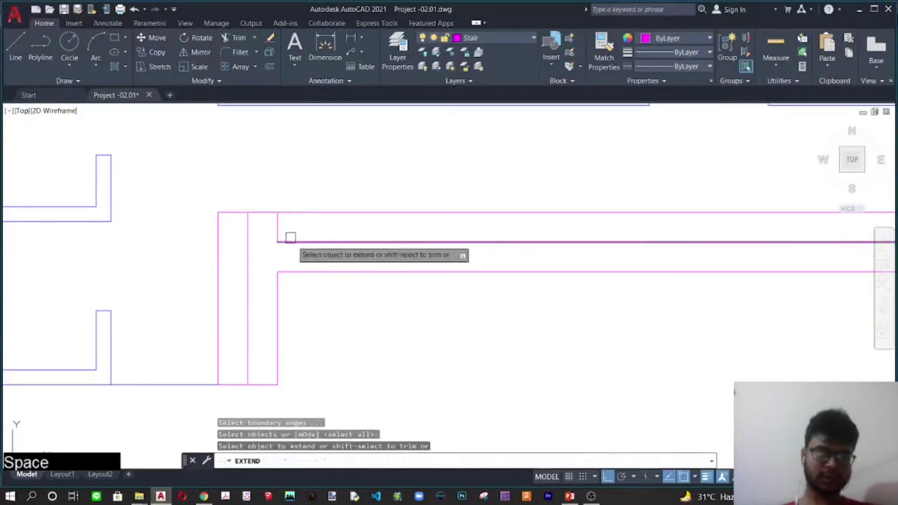
left_click(293, 242)
right_click(292, 242)
key("Escape")
key("Escape")
type("r")
key("Escape")
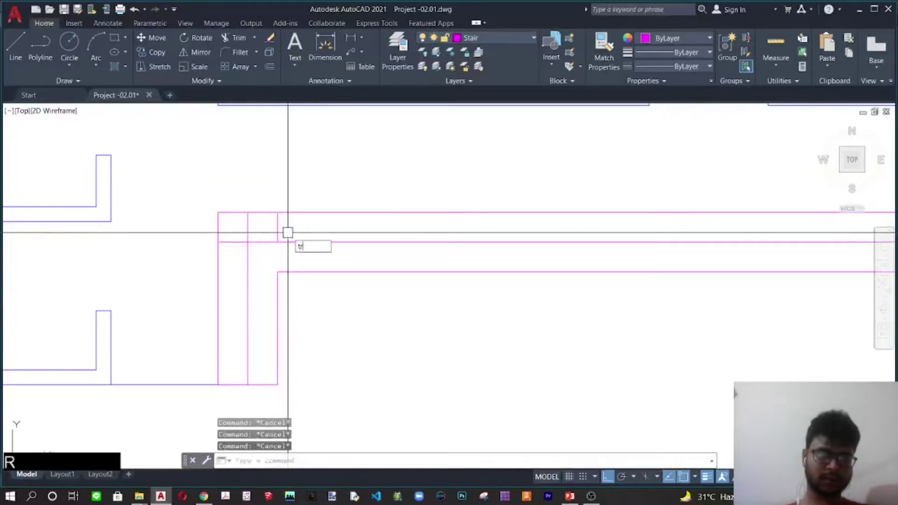
- Trim the overhanging ends of the middle vertical and middle horizontal step lines to form a clean corner
type("tr")
key("space")
left_click(247, 224)
left_click(232, 243)
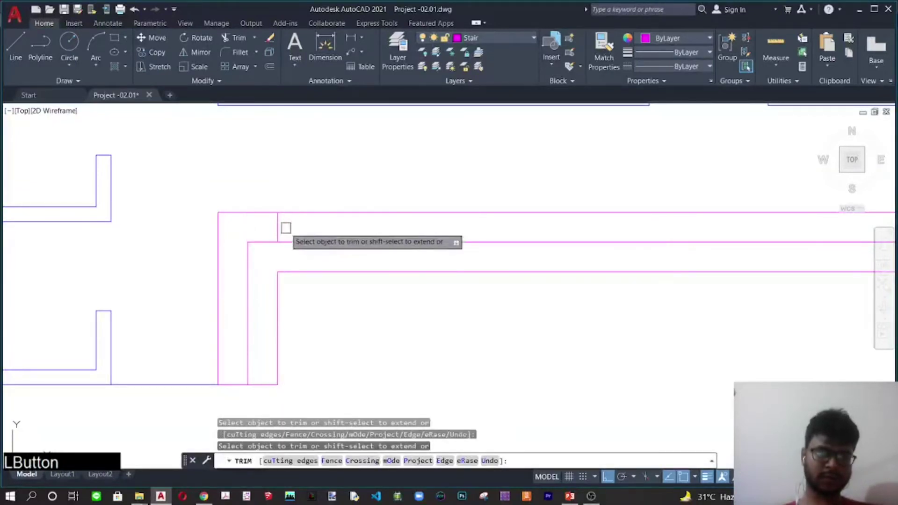
key("Escape")
- Erase the leftover short vertical stub between the upper and middle horizontal step lines
left_click(270, 190)
left_click(284, 249)
type("e")
key("space")
key("Escape")
scroll(305, 287, "down", 3)
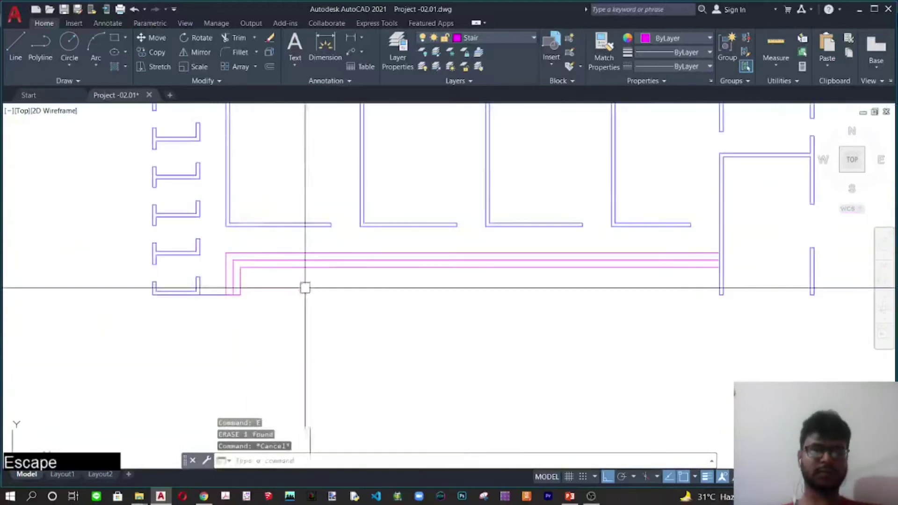
- Check the staircase arrangement in the right-hand room on the STEPS -02 slide in PowerPoint and return to AutoCAD
middle_click_drag(305, 288, 321, 281)
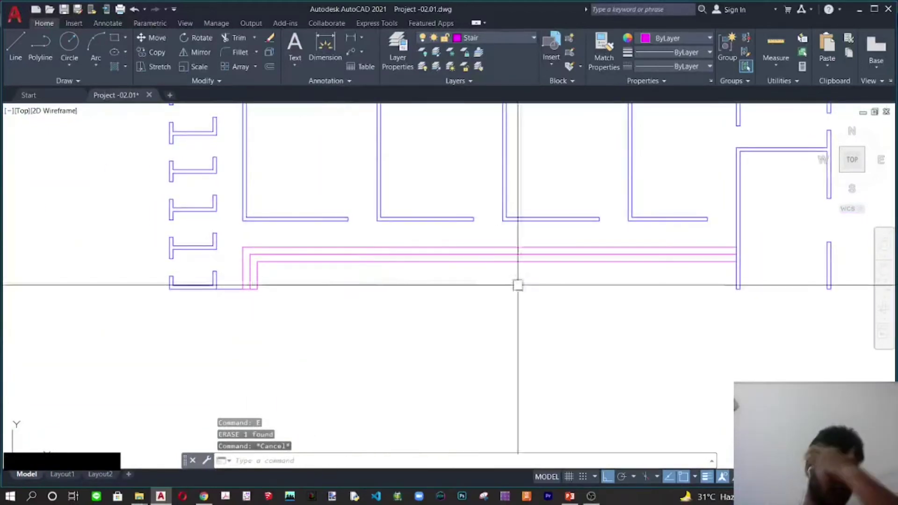
middle_click_drag(700, 327, 551, 346)
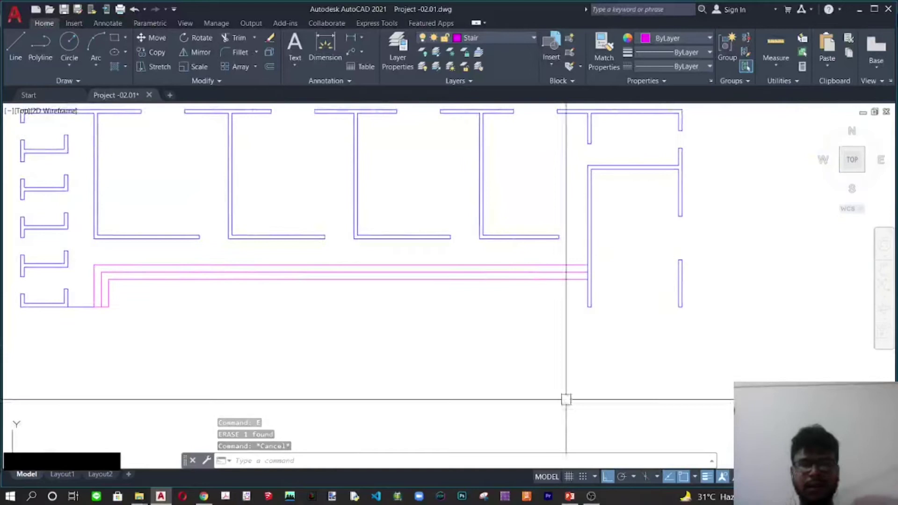
left_click(569, 496)
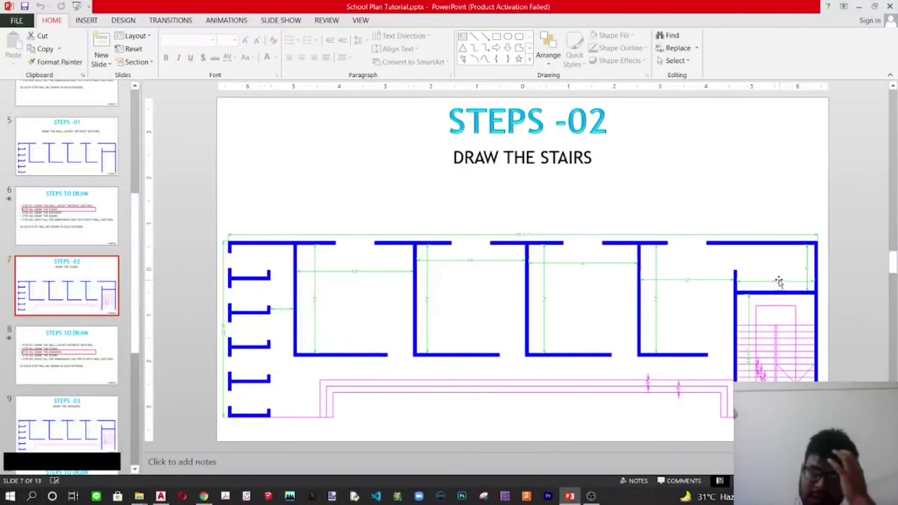
left_click(860, 9)
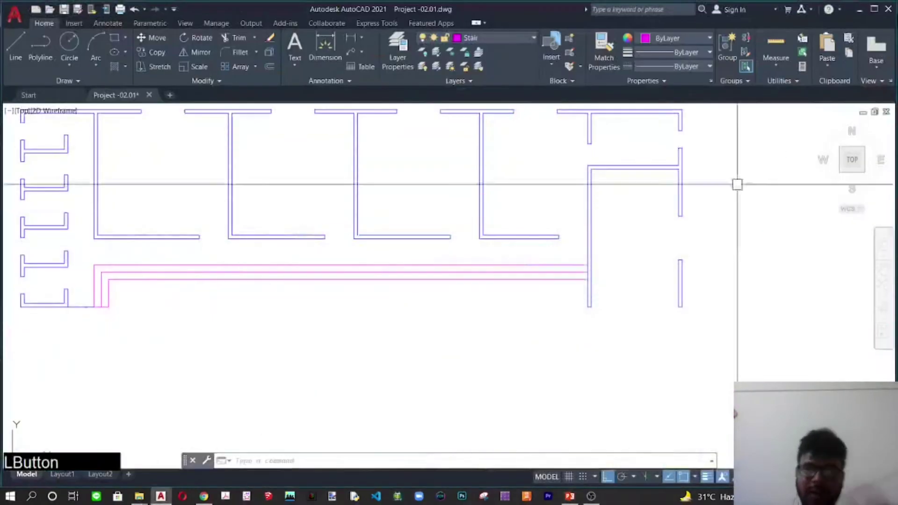
- Offset the inner top wall line of the stair room 4' downward
scroll(659, 164, "up", 3)
key("Escape")
key("Escape")
left_click(653, 171)
type("o")
key("space")
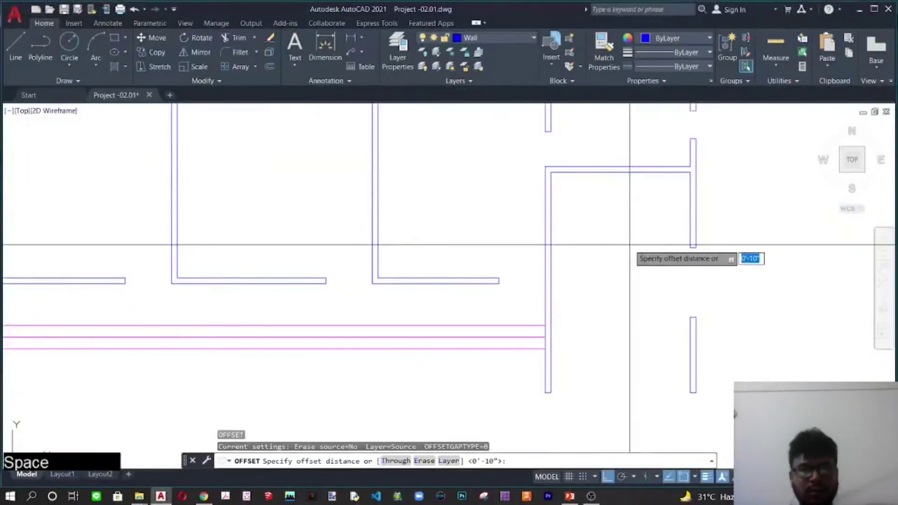
type("4'")
key("Return")
left_click(629, 172)
left_click(645, 246)
right_click(645, 246)
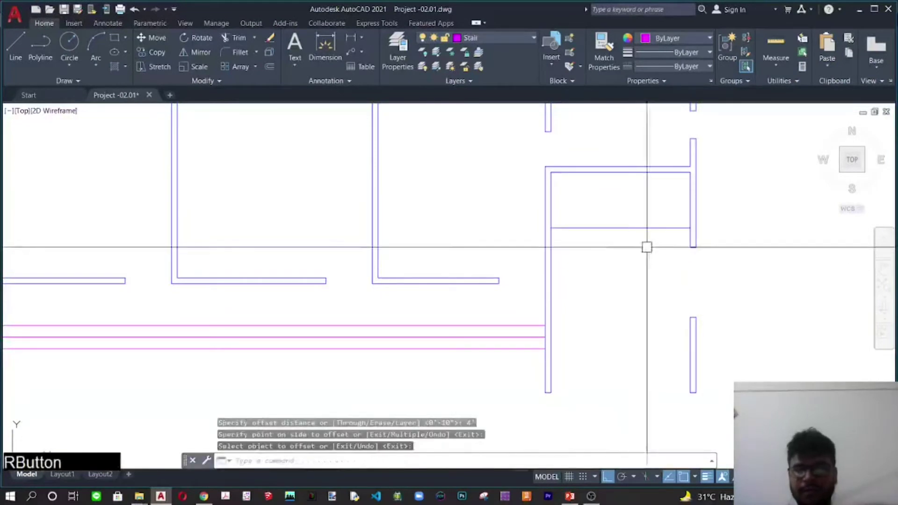
scroll(645, 246, "up", 2)
middle_click_drag(645, 246, 533, 201)
key("Escape")
left_click(528, 213)
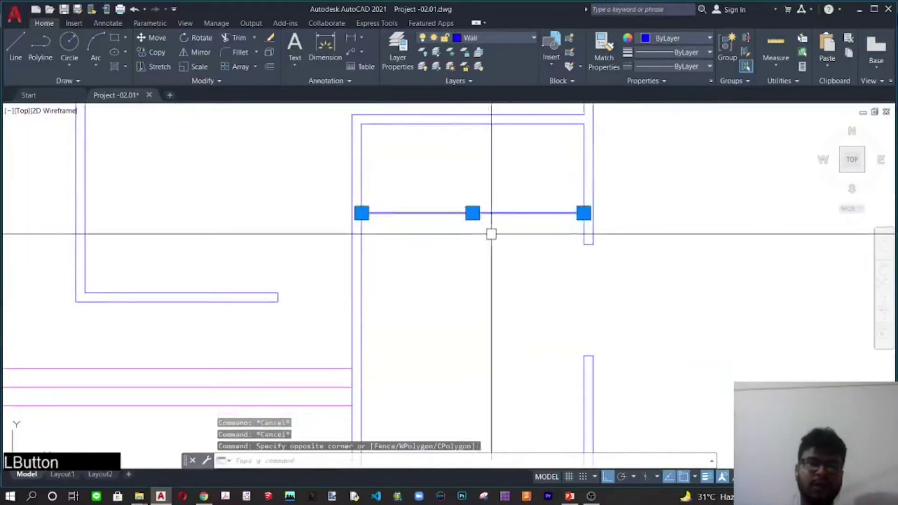
left_click(494, 37)
key("Escape")
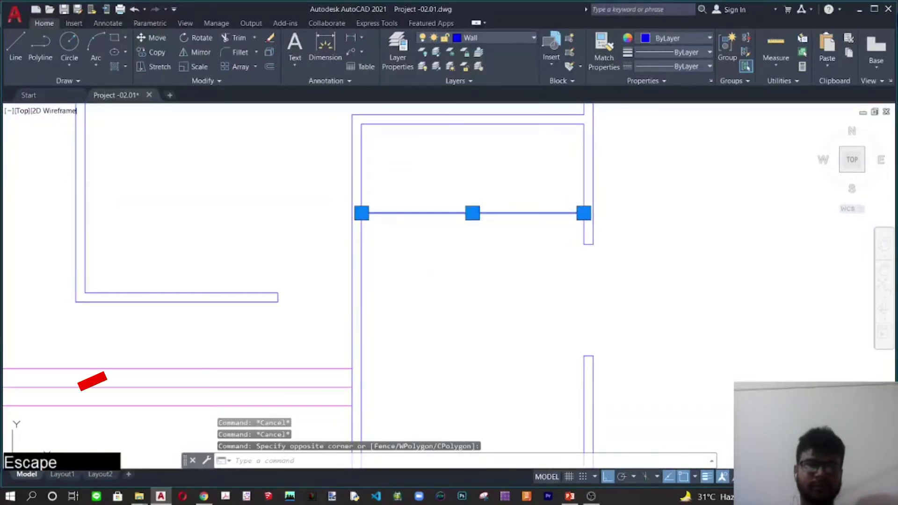
key("Escape")
- Move the horizontal line offset from the stair room's top wall to the Stair layer
left_click(503, 236)
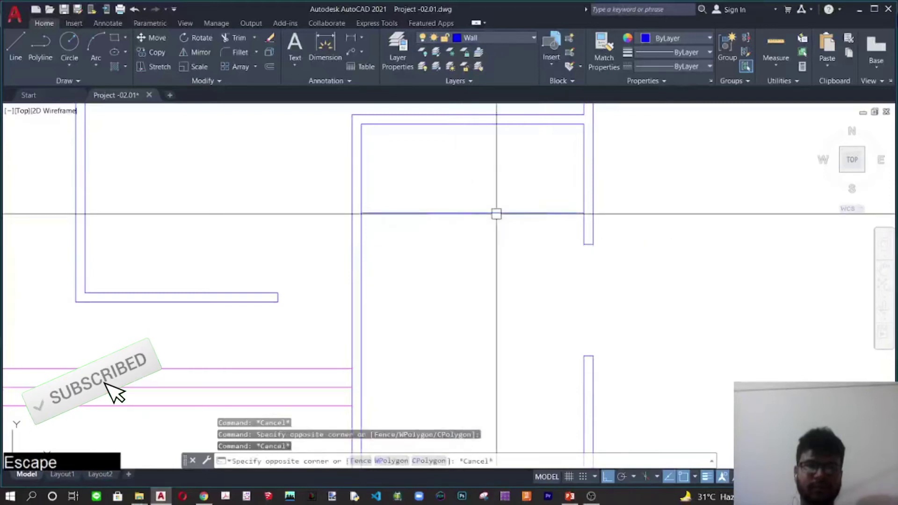
left_click(508, 170)
left_click(477, 243)
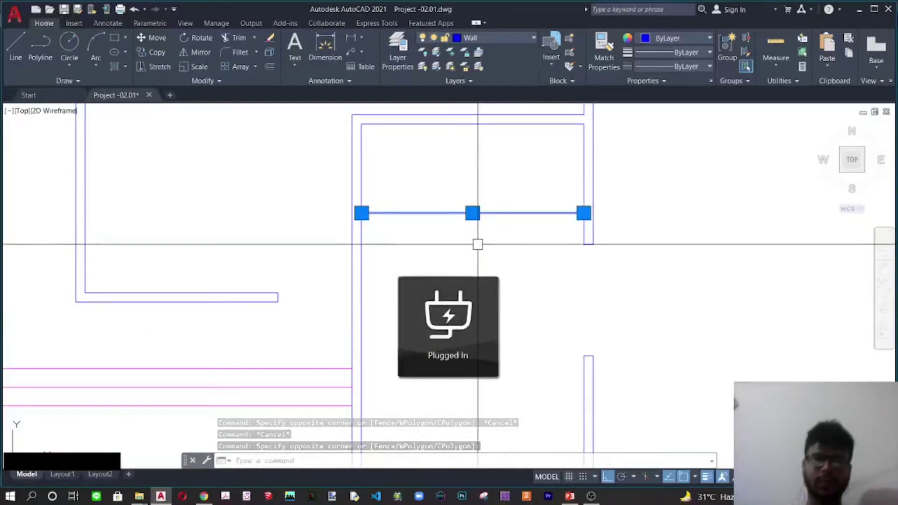
left_click(482, 37)
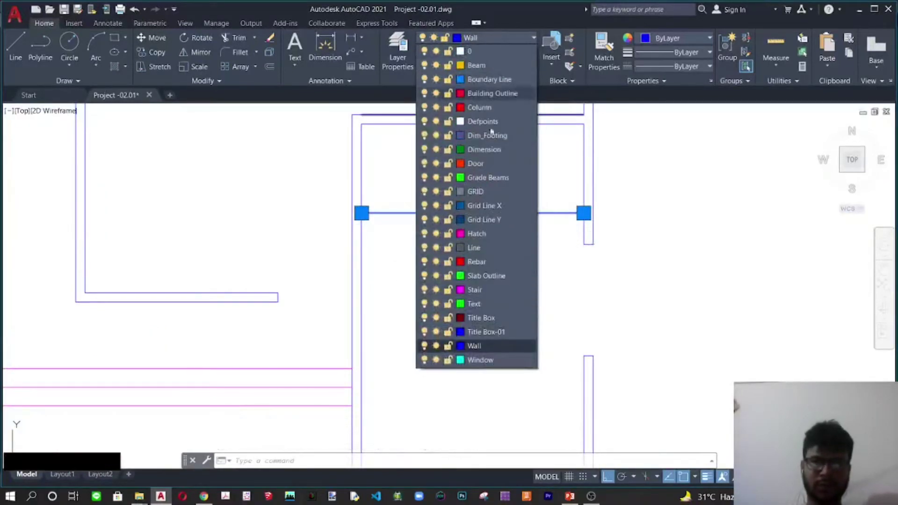
left_click(482, 291)
key("Escape")
key("Escape")
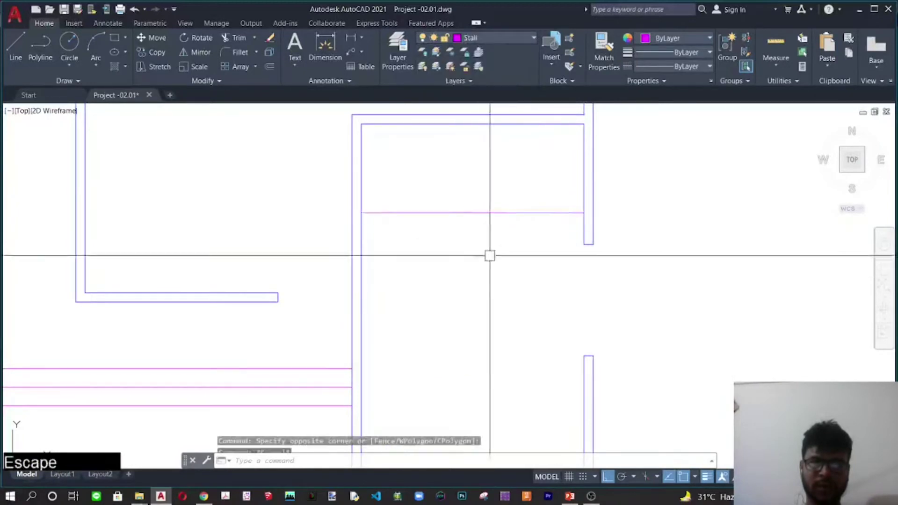
- Offset the first tread line in the stair room 10" downward
middle_click_drag(497, 271, 485, 304)
key("Escape")
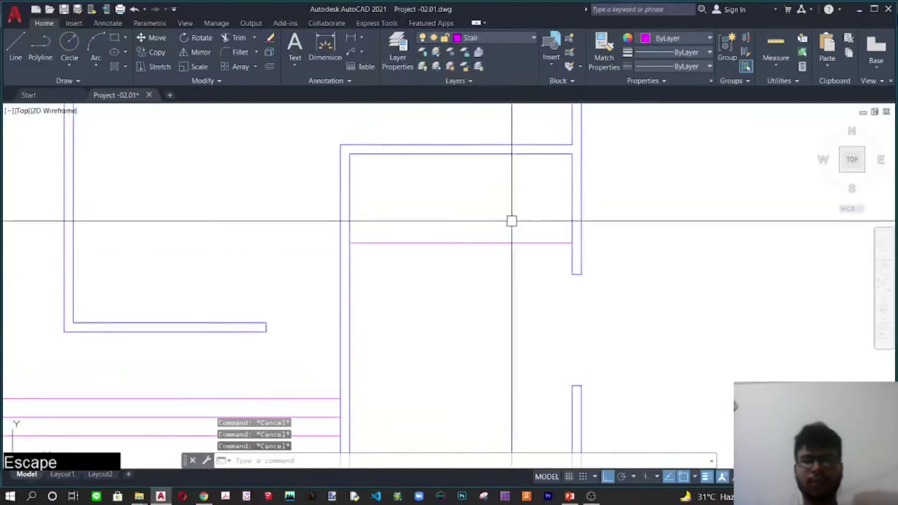
left_click_drag(511, 220, 490, 278)
type("o")
key("space")
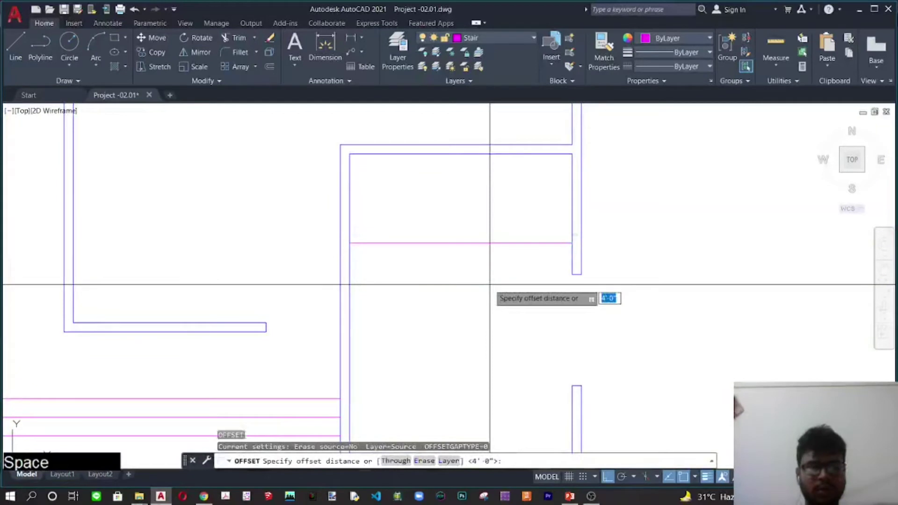
key("Return")
left_click(487, 243)
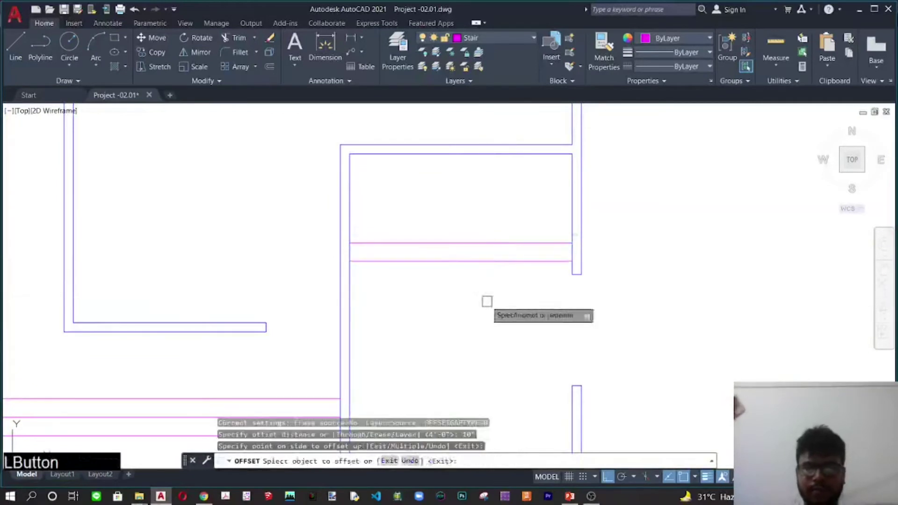
left_click(485, 301)
- Add two more tread lines below the second one by repeating the 10" downward offset
right_click(506, 255)
left_click(503, 262)
key("space")
key("space")
left_click(497, 296)
right_click(497, 297)
left_click(514, 280)
key("space")
key("space")
left_click(503, 329)
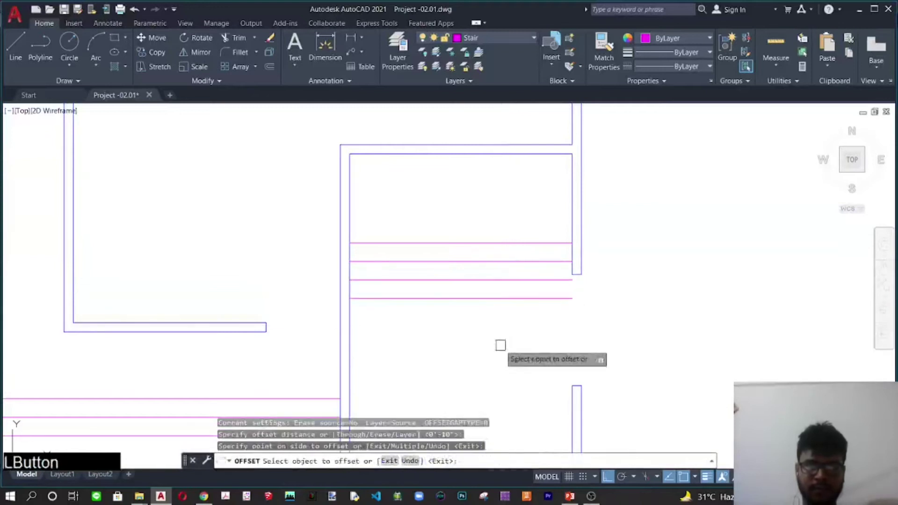
- Copy the three lower tread lines downward twice at the same spacing to make ten tread lines in the stair room
middle_click_drag(543, 304, 529, 257)
key("Escape")
key("Escape")
key("Escape")
left_click(537, 204)
left_click(494, 286)
type("co")
key("space")
left_click(557, 196)
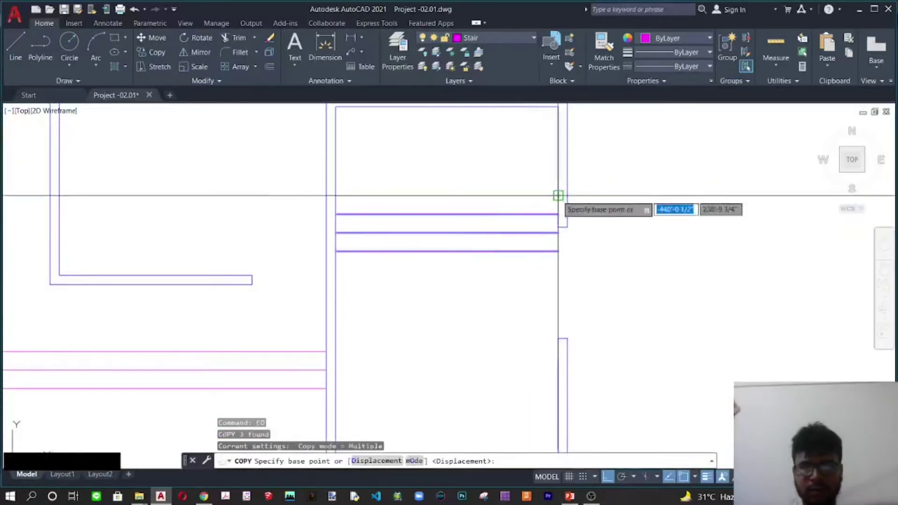
left_click(558, 251)
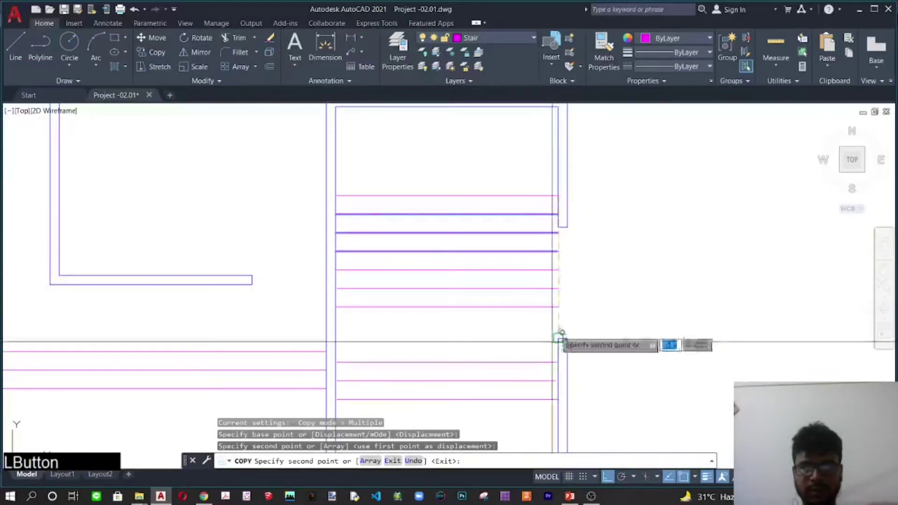
key("Escape")
key("Escape")
left_click(541, 159)
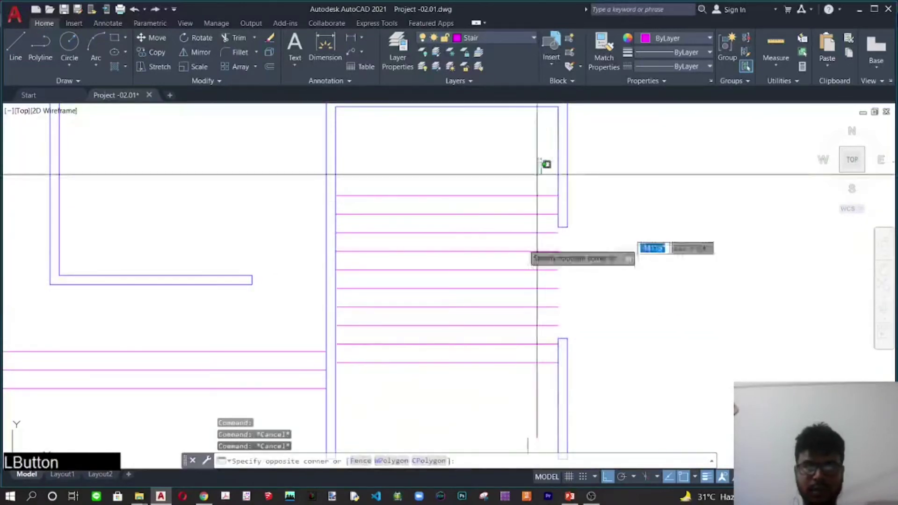
left_click(484, 374)
key("space")
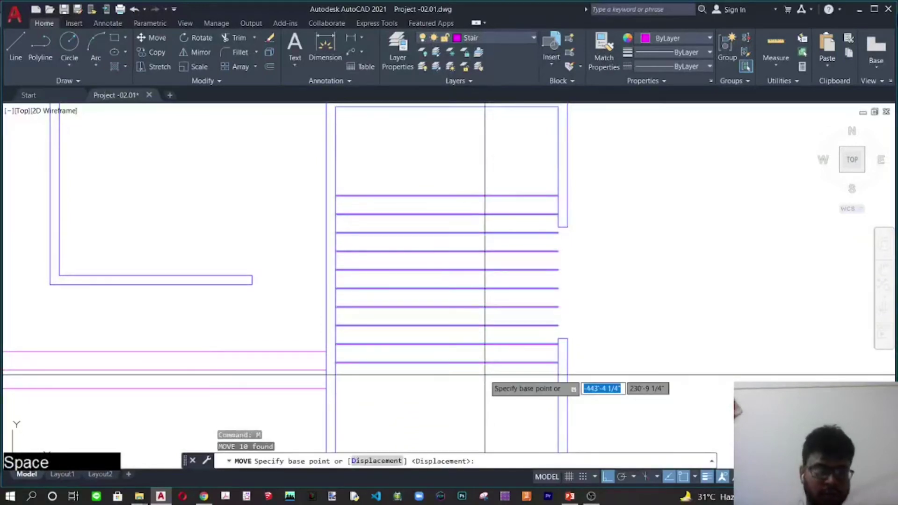
key("Escape")
key("Escape")
key("Escape")
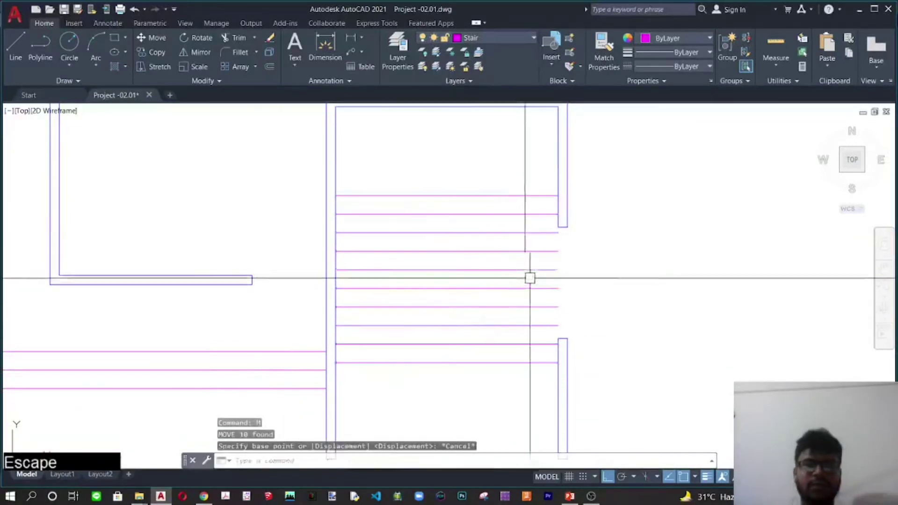
- Draw a vertical centre line from the midpoint of the top tread line to the midpoint of the bottom tread line
mouse_move(589, 285)
middle_mouse_down()
mouse_move(559, 265)
mouse_move(553, 298)
middle_mouse_up()
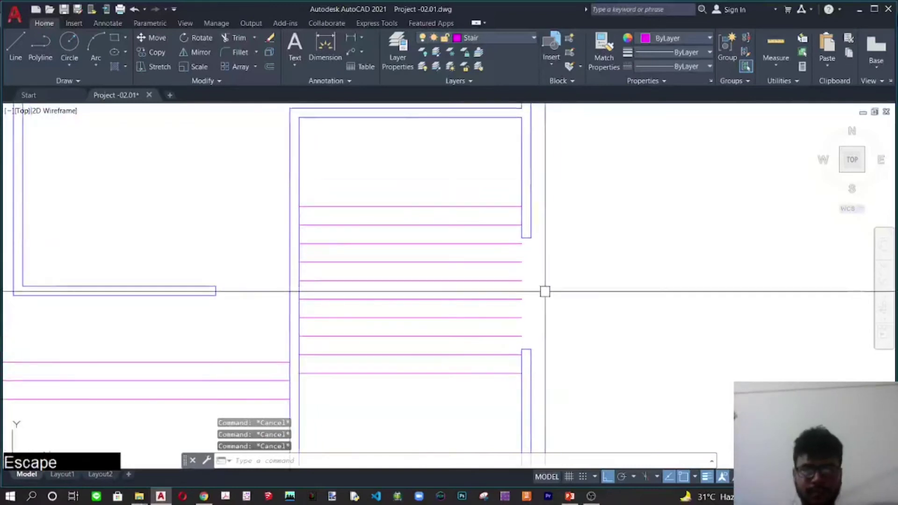
key("l")
key("space")
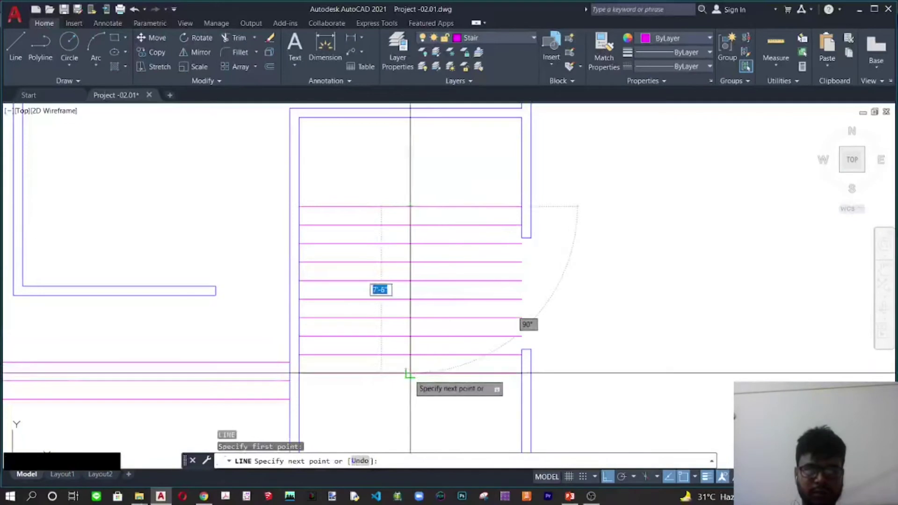
right_click(408, 254)
key("Escape")
key("Escape")
key("Escape")
- Offset the vertical centre line of the staircase 1" to each side to form the handrail edges
scroll(407, 222, "up", 5)
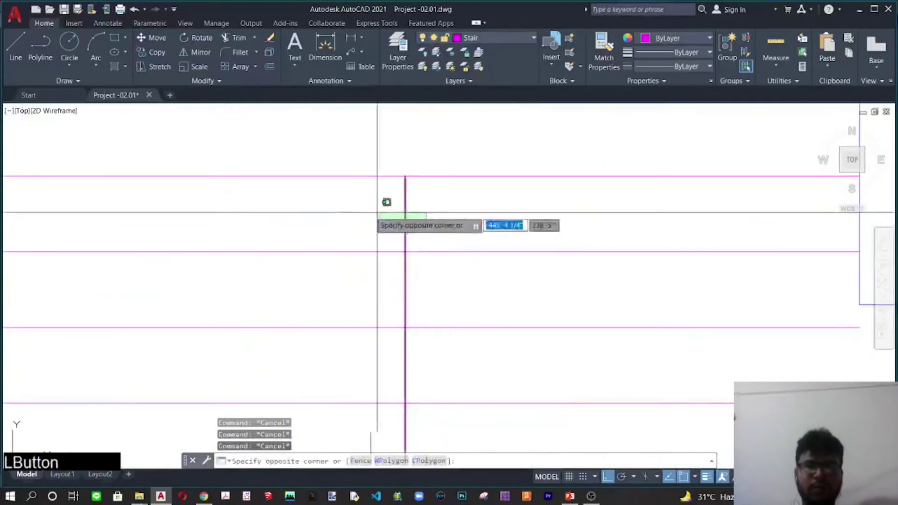
left_click(372, 212)
key("o")
key("space")
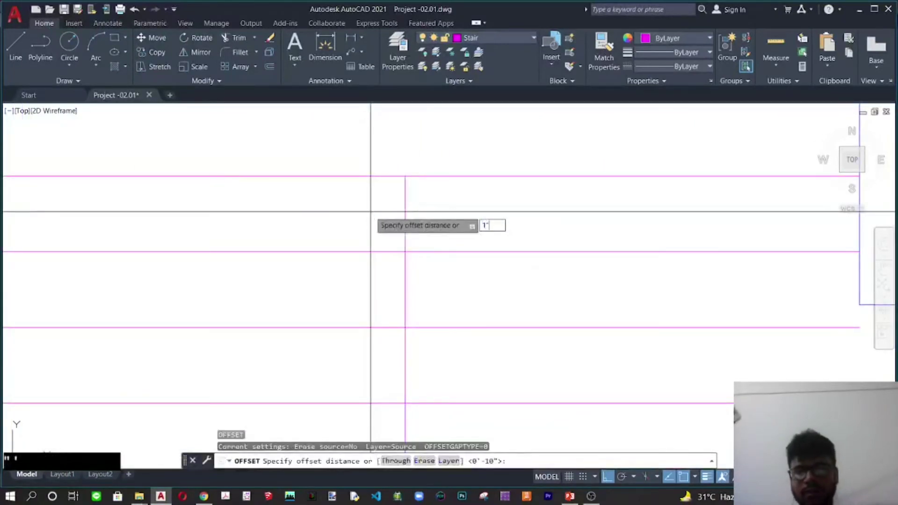
type("1")
key("Return")
left_click(399, 200)
right_click(397, 176)
key("space")
key("space")
left_click(437, 203)
right_click(437, 203)
key("Escape")
- Draw a 1" radius circle centred on the upper end of the handrail's centre line, reaching both edge lines
scroll(406, 187, "up", 3)
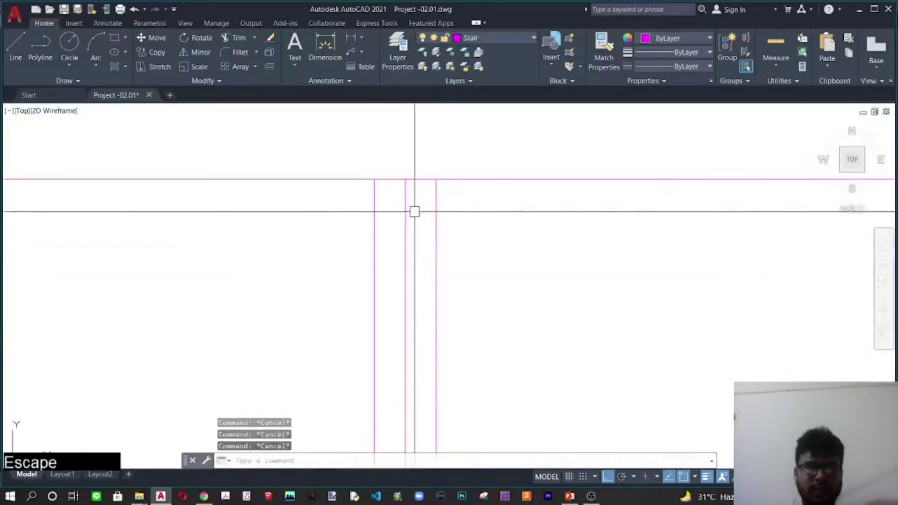
key("c")
key("space")
left_click(427, 179)
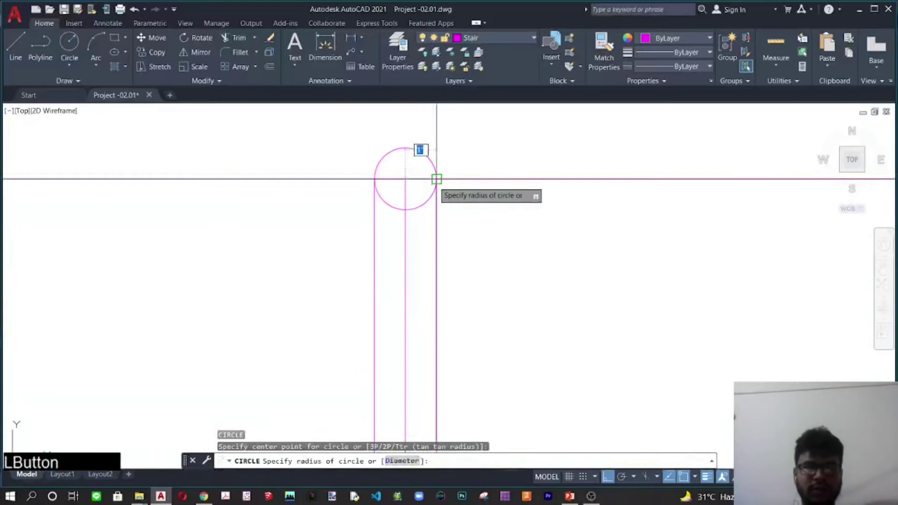
key("Escape")
- Trim the circle's lower half, the top tread segment inside it and the centre line below it
scroll(422, 128, "down", 3)
mouse_move(422, 128)
middle_mouse_down()
mouse_move(441, 190)
mouse_move(434, 444)
middle_mouse_up()
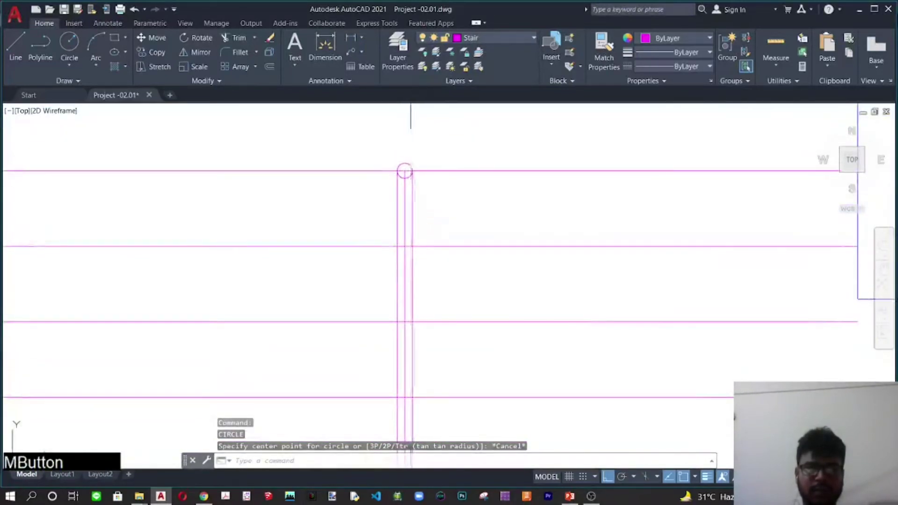
scroll(410, 180, "up", 8)
key("Escape")
key("Escape")
type("r")
key("space")
key("space")
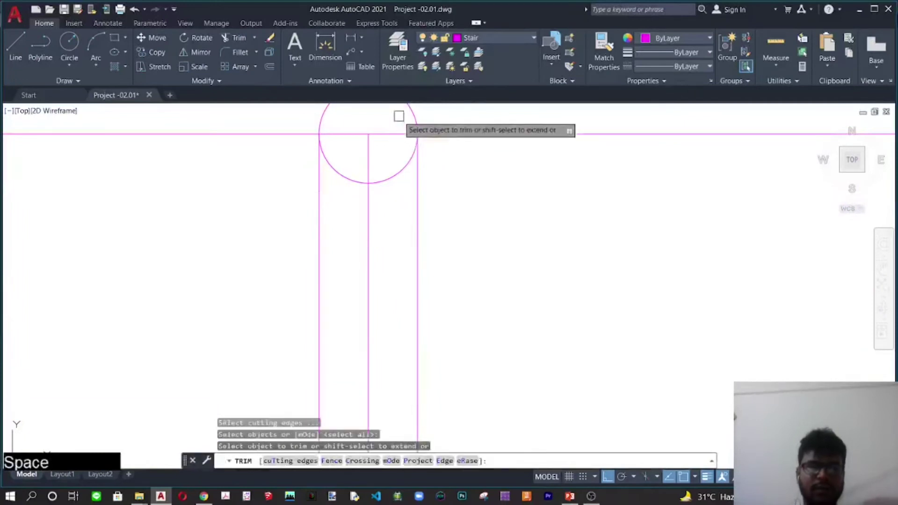
left_click(397, 115)
left_click(363, 194)
key("Escape")
- Erase the leftover centre line stub inside the handrail's rounded upper end
left_click(368, 150)
key("e")
key("space")
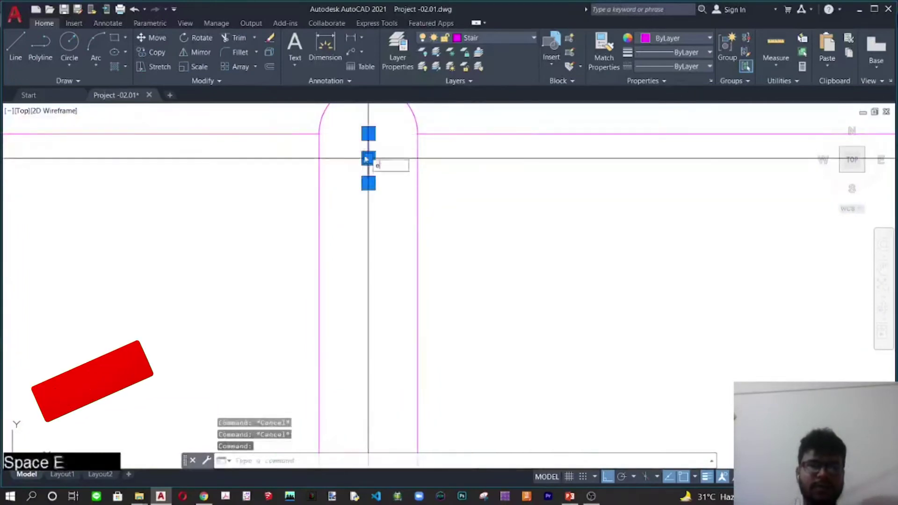
scroll(380, 249, "down", 5)
key("Escape")
- Copy the handrail's upper end arc to the centre of its lower end on the bottom tread line
scroll(377, 229, "up", 3)
scroll(374, 316, "up", 3)
left_click(373, 324)
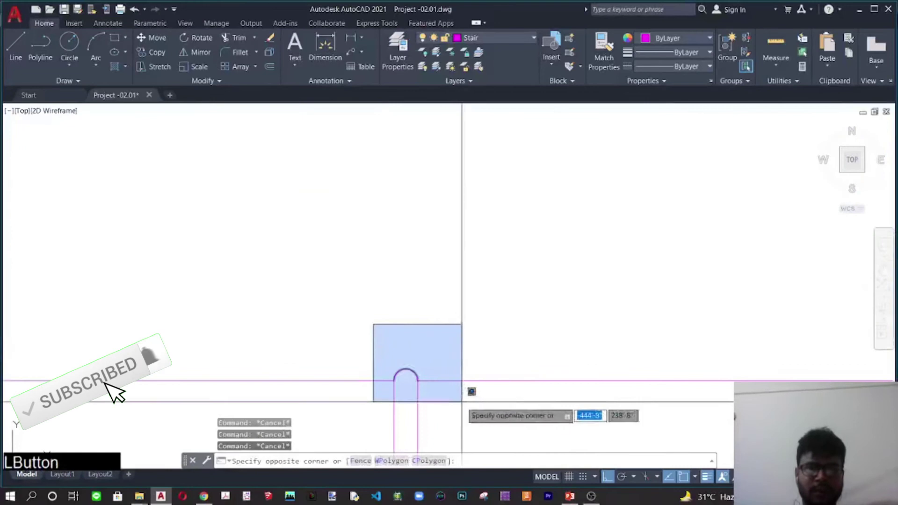
type("co")
key("space")
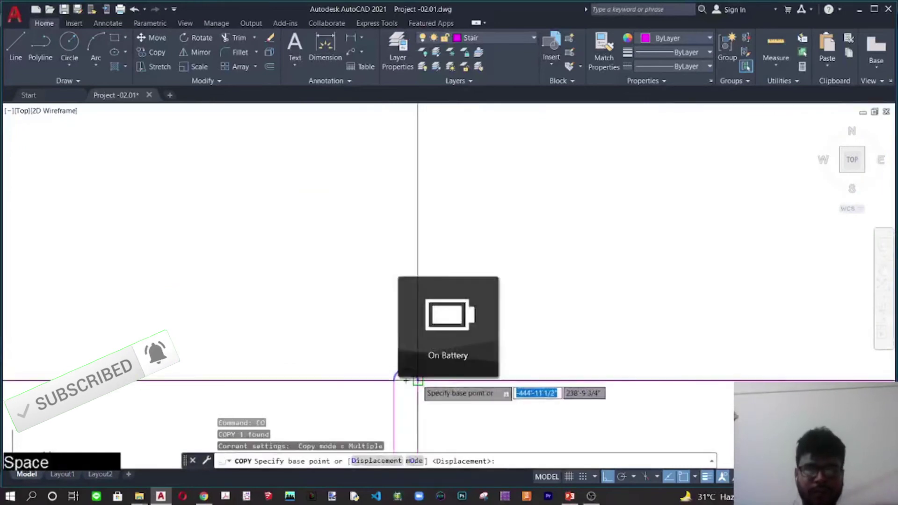
left_click(406, 381)
scroll(395, 262, "down", 5)
middle_click_drag(394, 260, 384, 182)
scroll(507, 186, "up", 8)
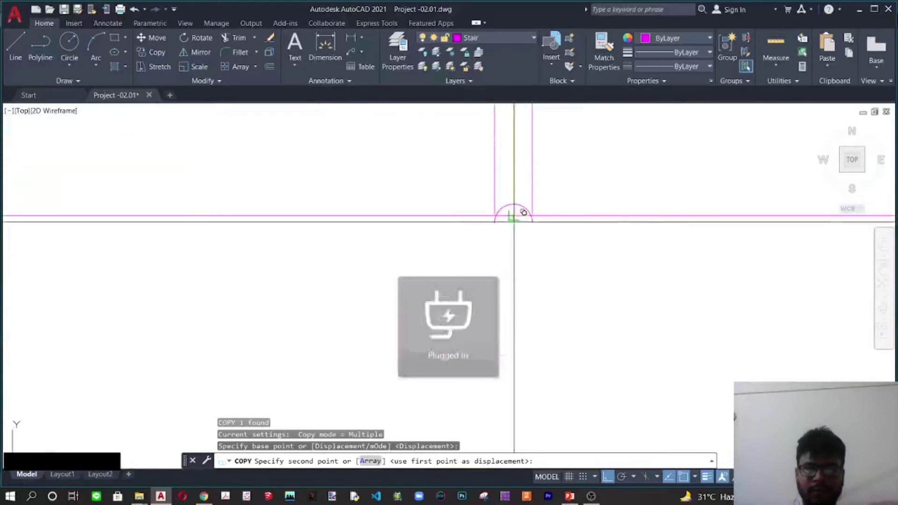
right_click(513, 215)
key("Escape")
key("Escape")
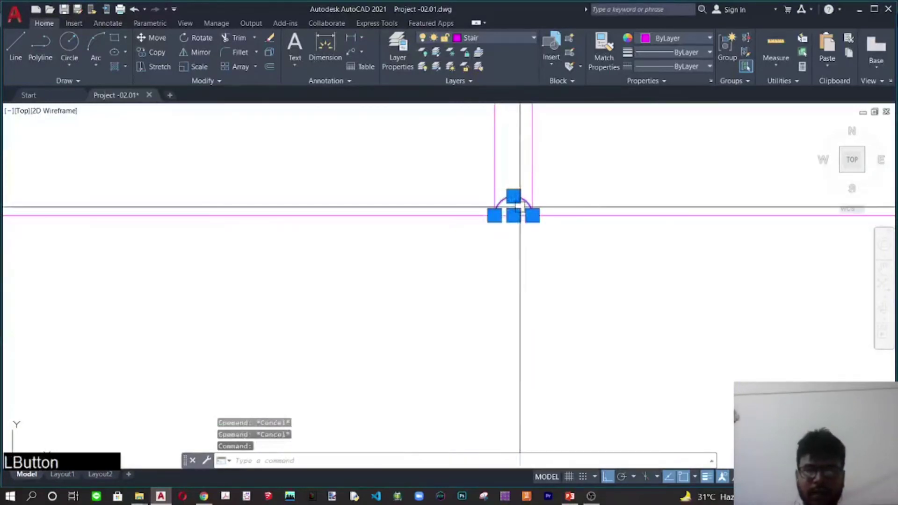
- Mirror the copied arc across the bottom tread line at the handrail's lower end
type("mi")
key("space")
left_click(495, 215)
left_click(530, 215)
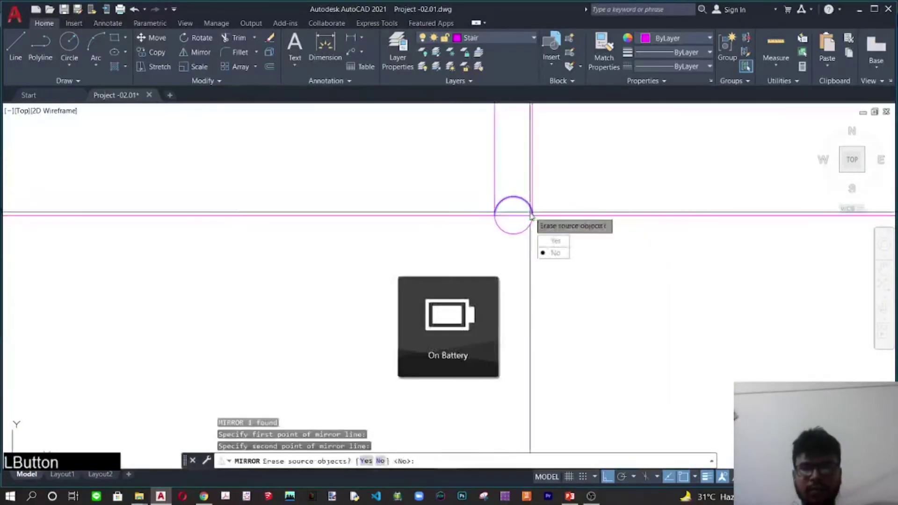
key("Escape")
- Trim the upper arc and the bottom tread segment inside the handrail's lower end, leaving the downward-facing arc
type("tr")
key("space")
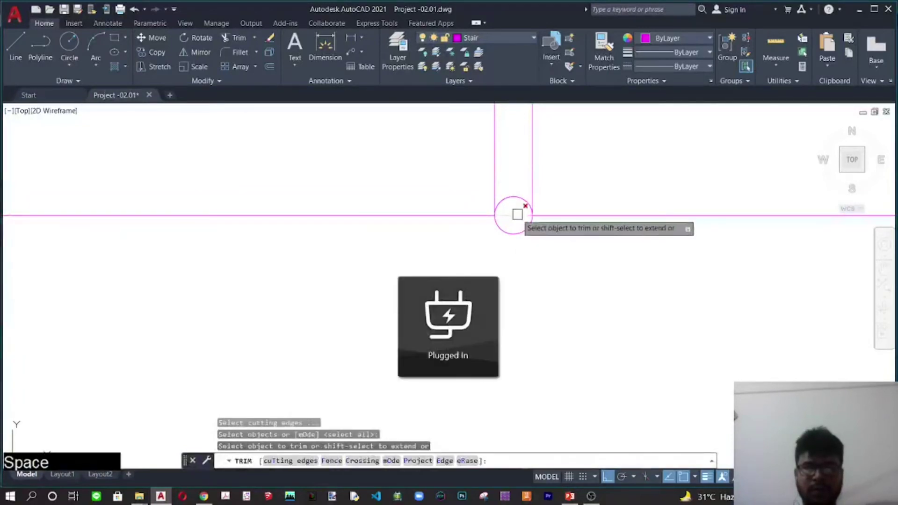
key("Escape")
scroll(516, 200, "down", 5)
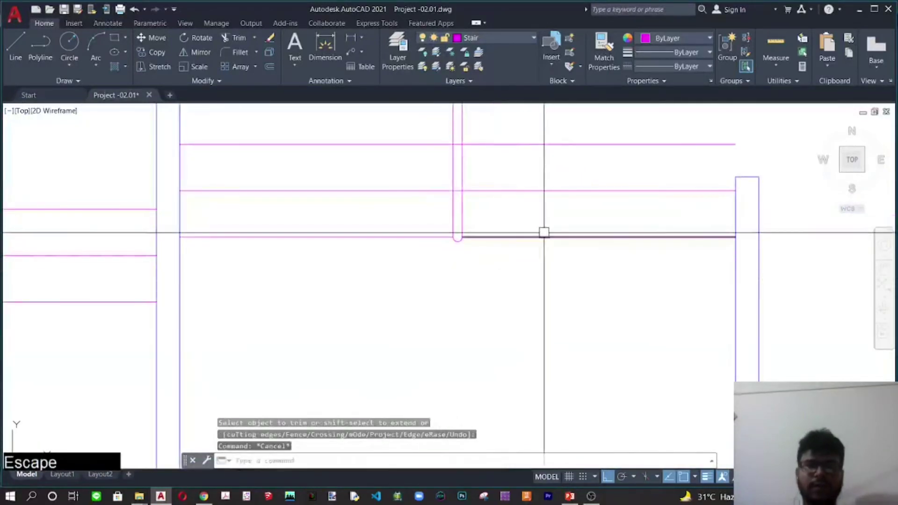
- Trim the tread line segments between the two handrail edges along the whole flight
middle_click_drag(483, 231, 469, 338)
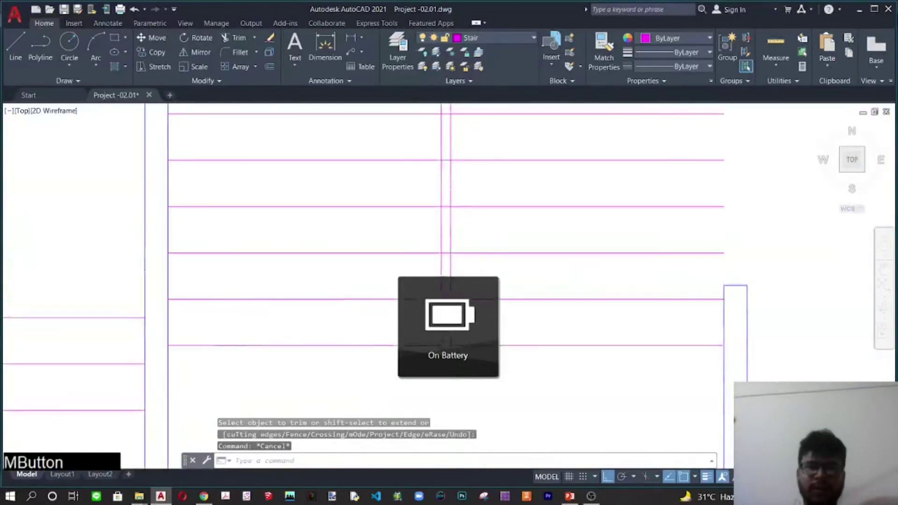
scroll(388, 219, "down", 2)
mouse_move(411, 198)
middle_mouse_down()
mouse_move(409, 246)
mouse_move(409, 237)
middle_mouse_up()
key("Escape")
key("Escape")
type("tr")
key("space")
key("space")
scroll(410, 175, "up", 6)
scroll(407, 153, "up", 2)
middle_click_drag(408, 177, 421, 320)
left_click(403, 319)
left_click(405, 292)
scroll(406, 293, "down", 6)
middle_click_drag(405, 402, 394, 255)
scroll(400, 386, "up", 4)
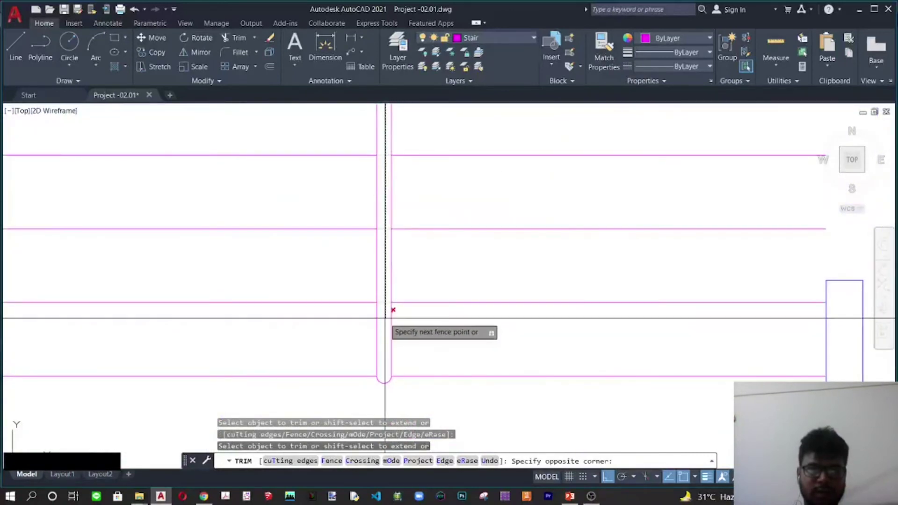
left_click(391, 316)
right_click(387, 313)
key("Escape")
- Stretch the inner line of the right wall's lower segment up to the upper wall segment, closing the gap beside the stairs
scroll(408, 276, "down", 6)
middle_click_drag(493, 285, 501, 316)
key("Escape")
key("Escape")
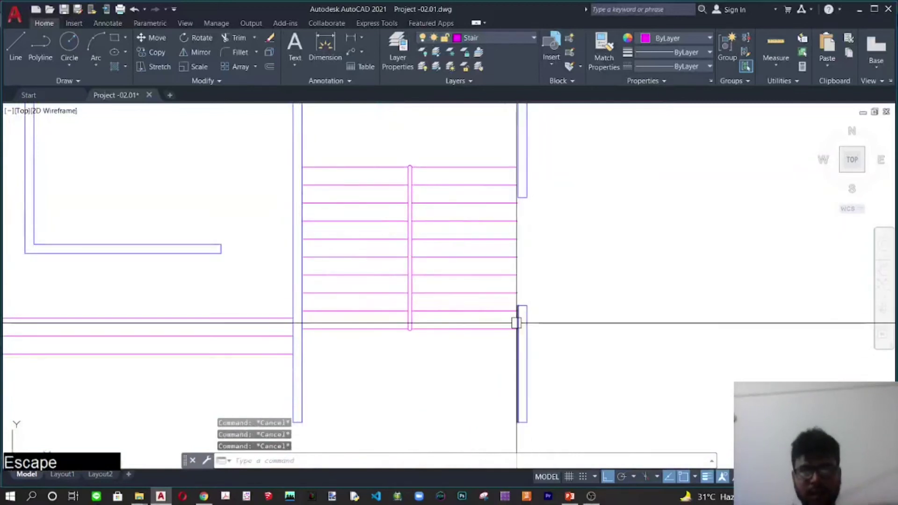
left_click(518, 305)
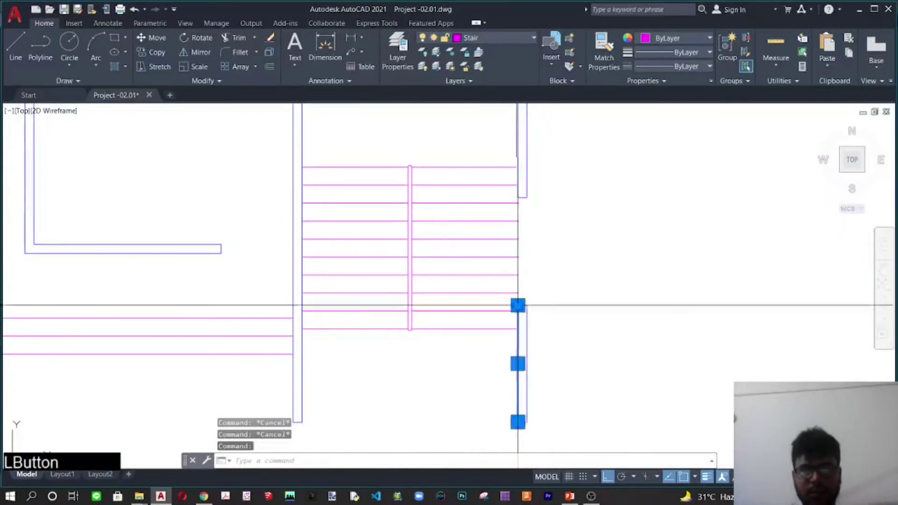
left_click(517, 175)
key("Escape")
- Draw a vertical centre line through the left flight from the midpoint of its bottom tread to its top tread
scroll(449, 302, "down", 2)
mouse_move(449, 303)
middle_mouse_down()
mouse_move(496, 310)
mouse_move(458, 314)
mouse_move(486, 297)
mouse_move(461, 357)
middle_mouse_up()
key("Escape")
key("space")
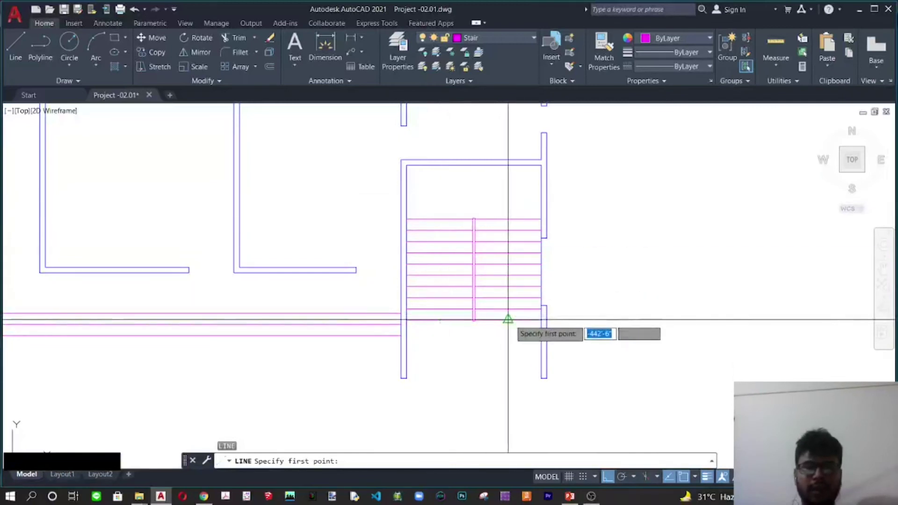
left_click(439, 320)
left_click(441, 218)
right_click(441, 219)
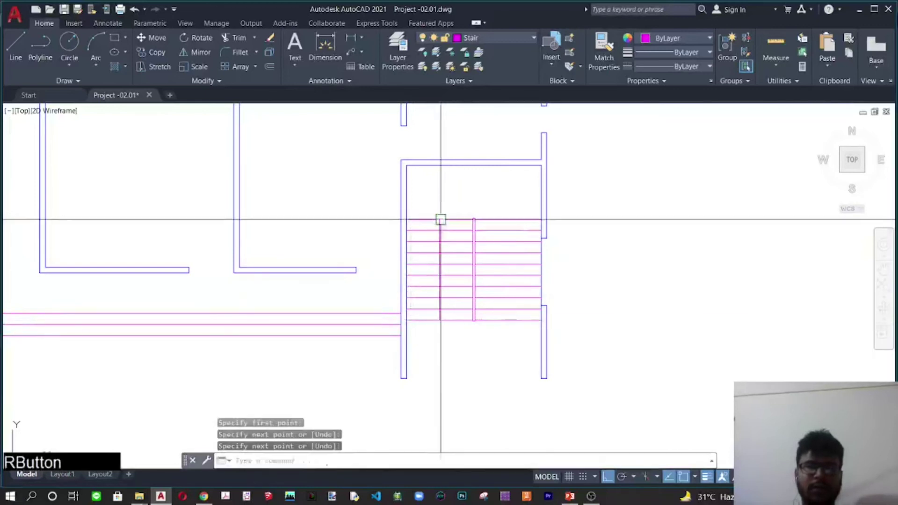
key("Escape")
- Copy the left flight's centre line to the midpoint of the right flight's top tread
scroll(440, 219, "up", 4)
left_click(440, 224)
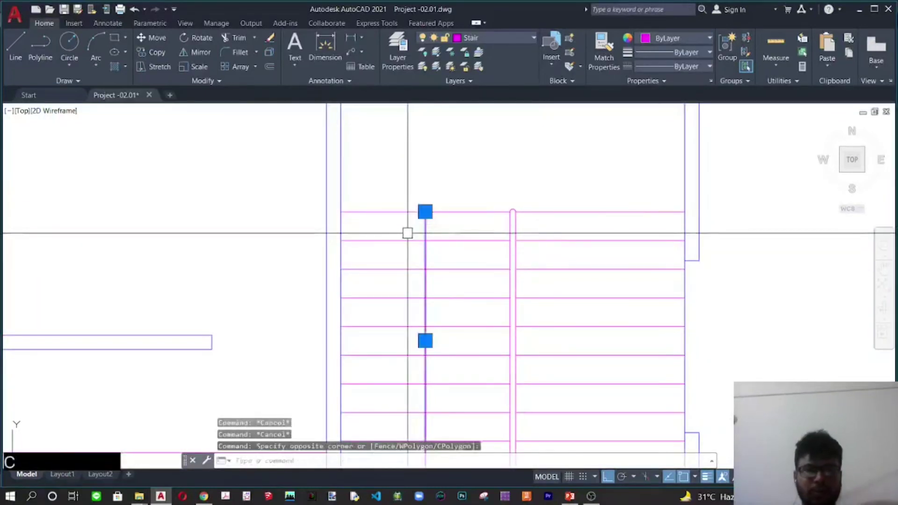
type("co")
key("space")
left_click(425, 212)
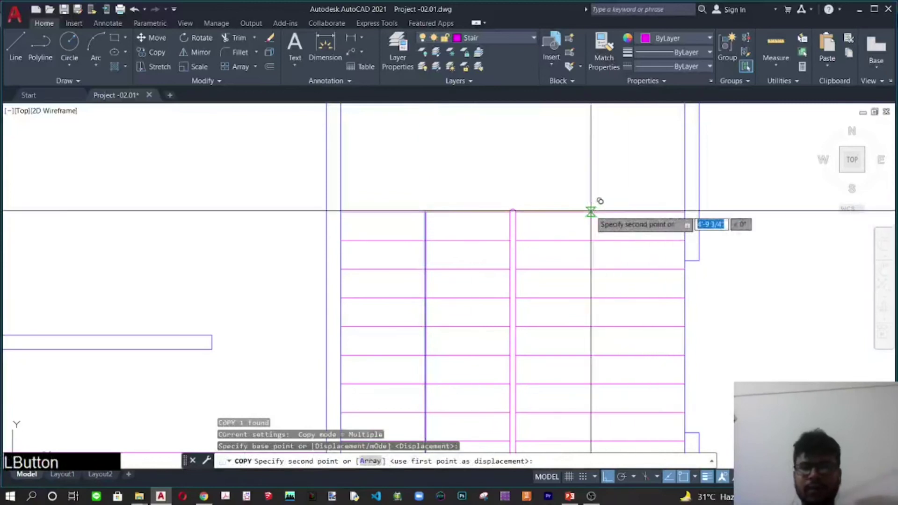
key("Escape")
key("Escape")
key("Escape")
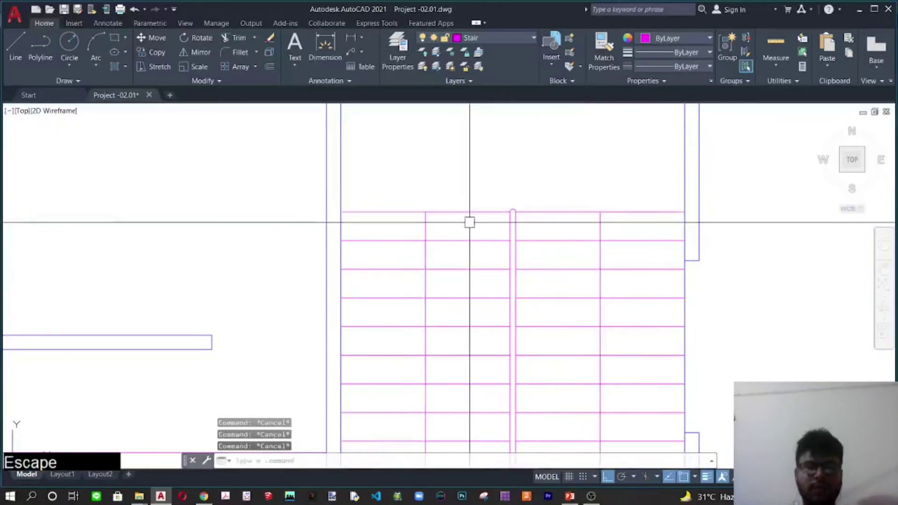
- Fillet the upper ends of the two flight centre lines to join them with a semicircular arc above the handrail
type("f")
key("space")
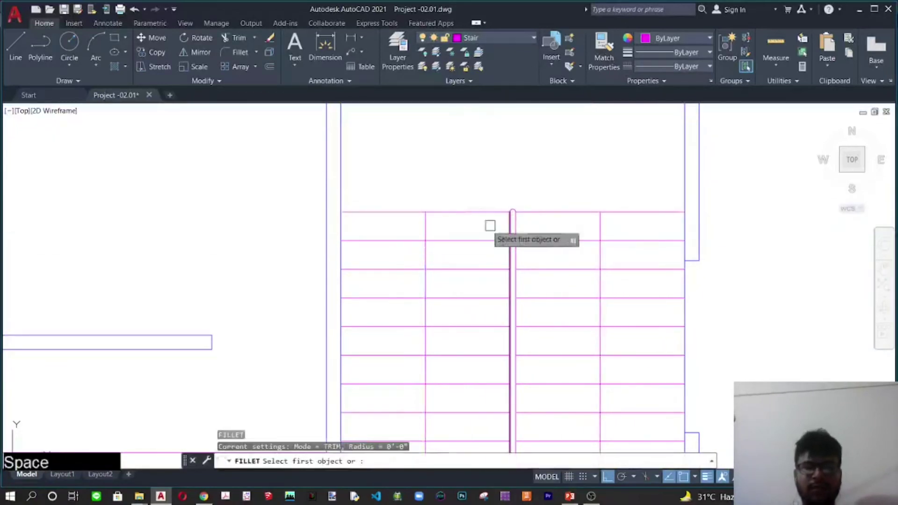
left_click(427, 228)
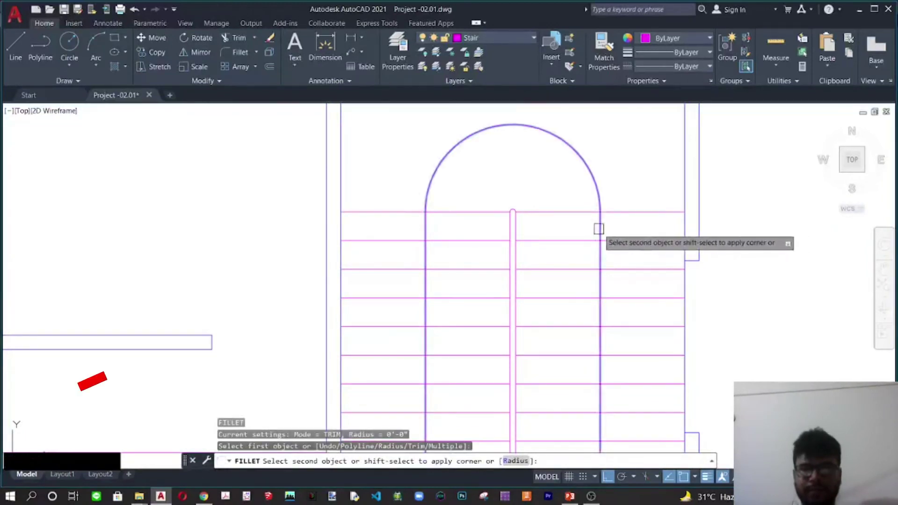
scroll(598, 228, "down", 5)
right_click(417, 224)
middle_click_drag(416, 224, 496, 244)
scroll(485, 246, "up", 5)
key("Escape")
key("Escape")
key("Escape")
- Draw an upward-pointing arrowhead across the left flight, from the second tread's ends to the centre line at the fifth tread from the bottom
scroll(486, 309, "up", 2)
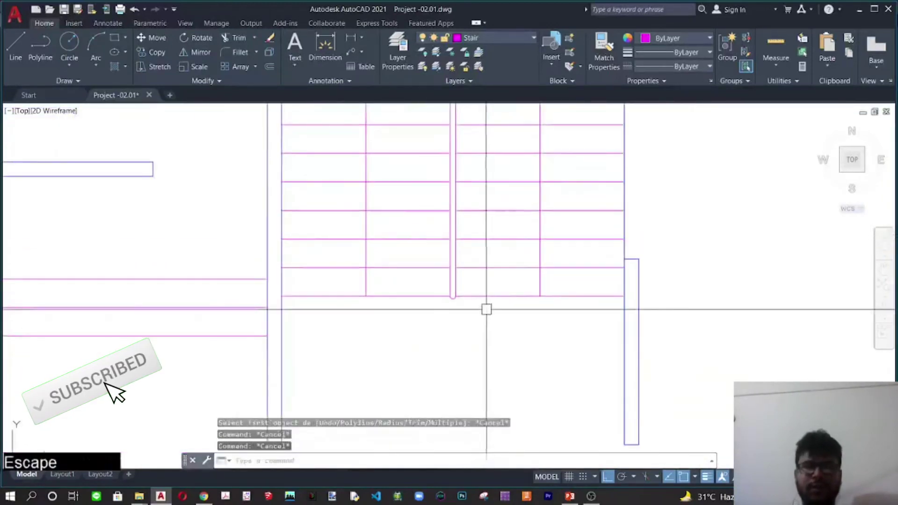
middle_click_drag(486, 309, 479, 359)
key("Escape")
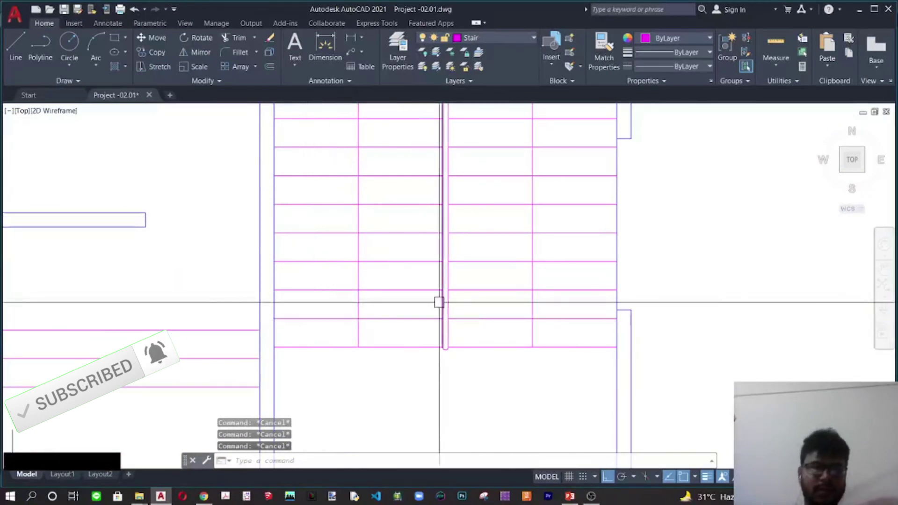
type("line")
key("Return")
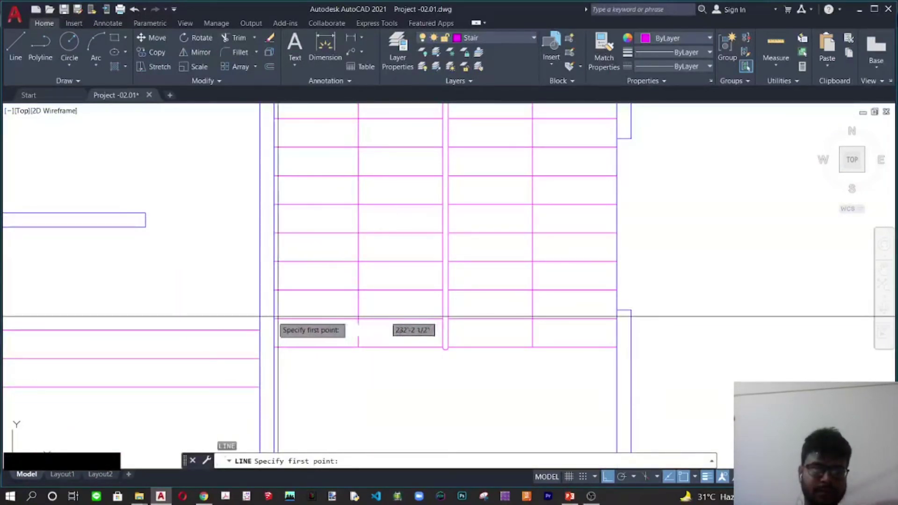
left_click(274, 318)
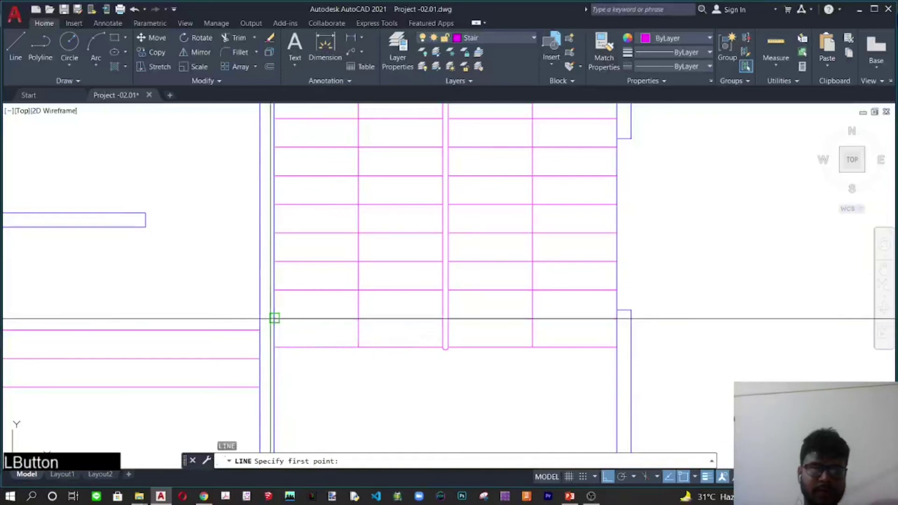
left_click(358, 233)
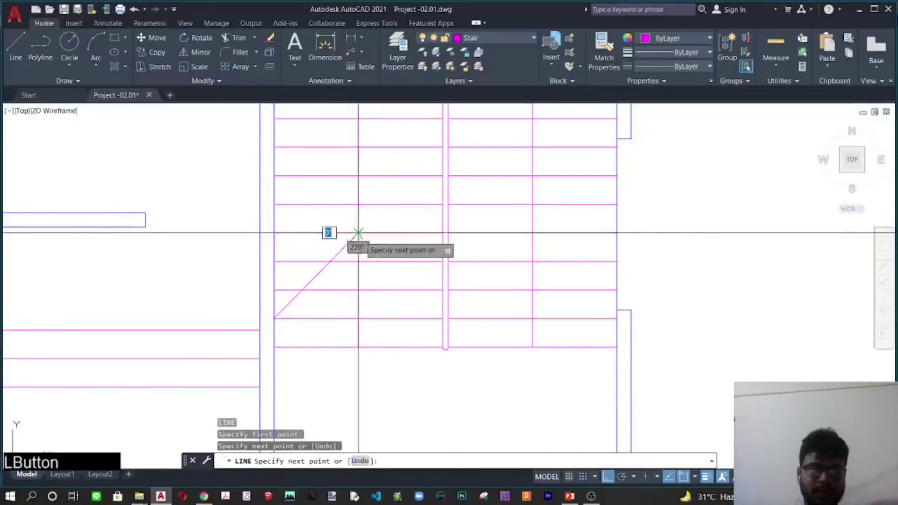
left_click(443, 318)
right_click(491, 254)
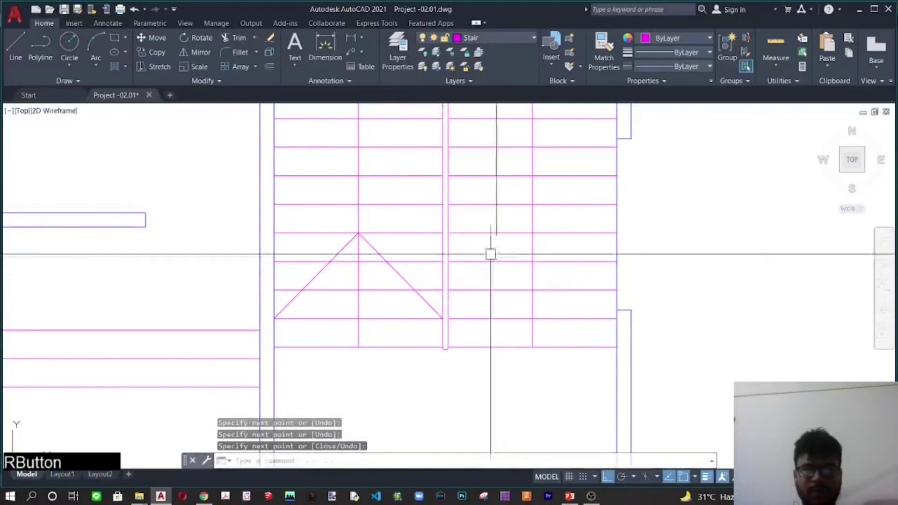
- Draw a downward-pointing arrowhead across the right flight, from the fifth tread's ends to the centre line at the second tread from the bottom
right_click(449, 232)
left_click(447, 233)
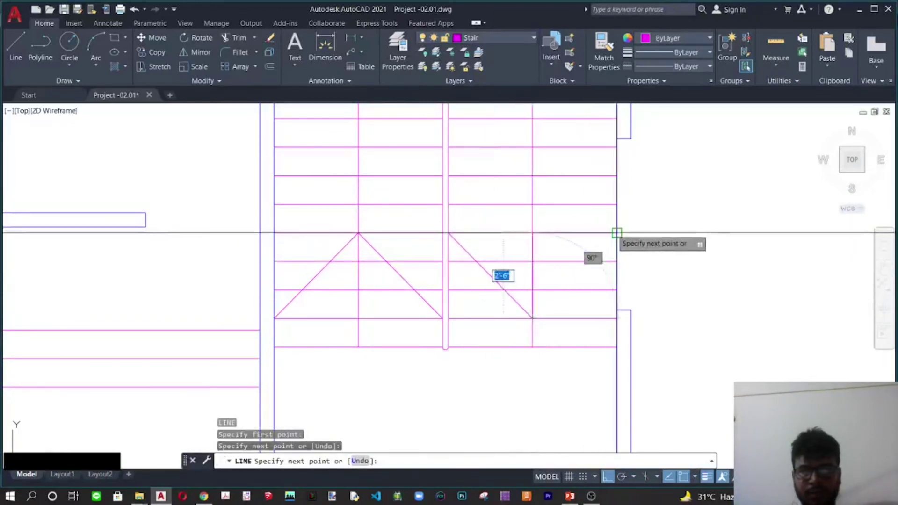
key("Escape")
- View the finished staircase in the plan and switch to the PowerPoint slide on drawing the stairs to compare
scroll(498, 310, "down", 6)
middle_click_drag(498, 310, 609, 330)
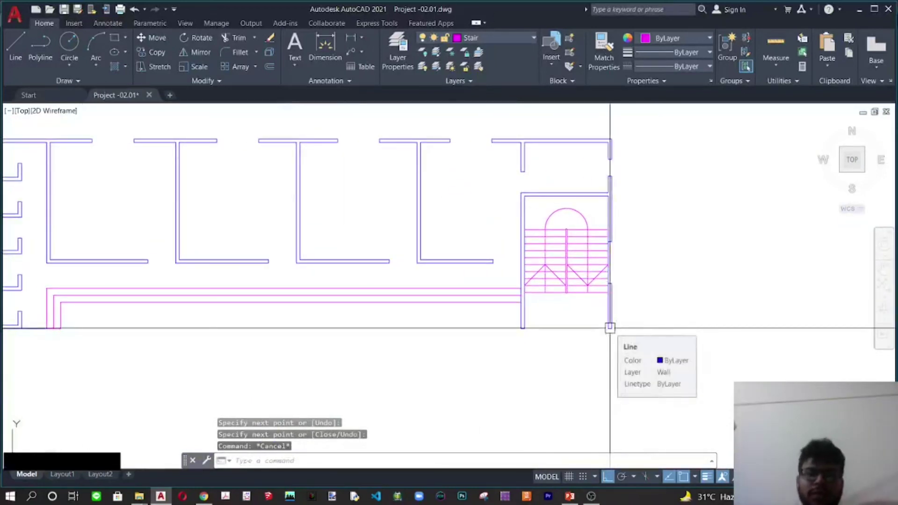
left_click(568, 497)
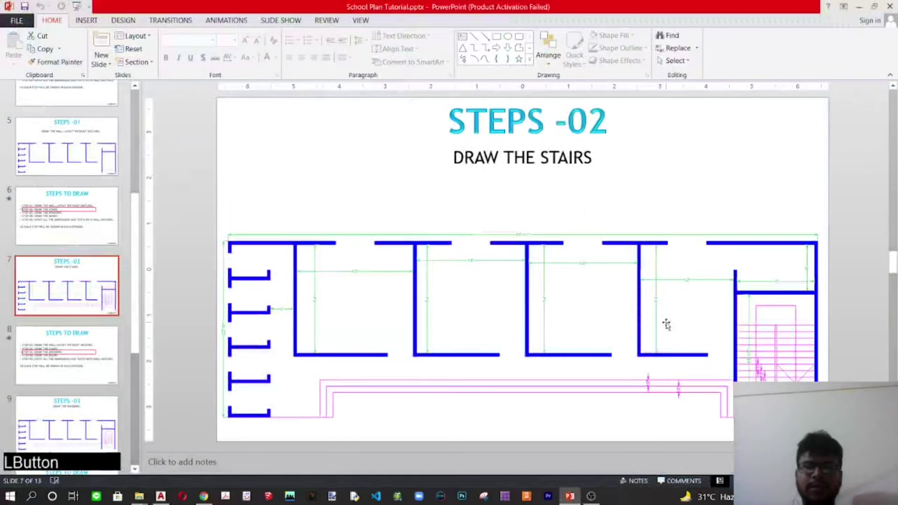